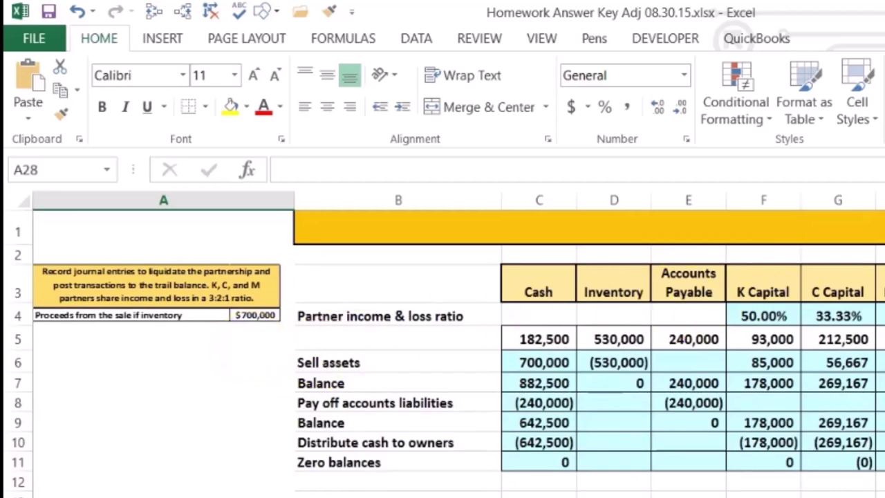
Examine the Part 2 liquidation schedule's inventory, sale proceeds and partner capital balances
scroll(560, 435, down, 7)
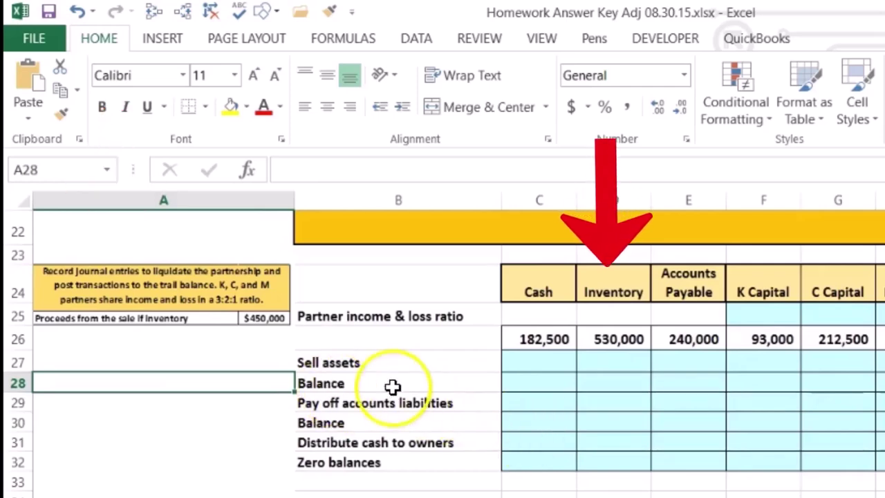
click(600, 346)
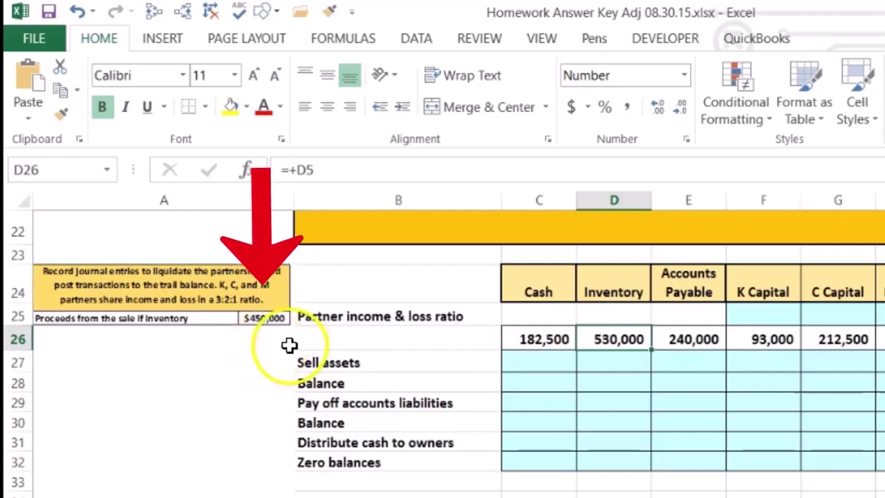
click(539, 389)
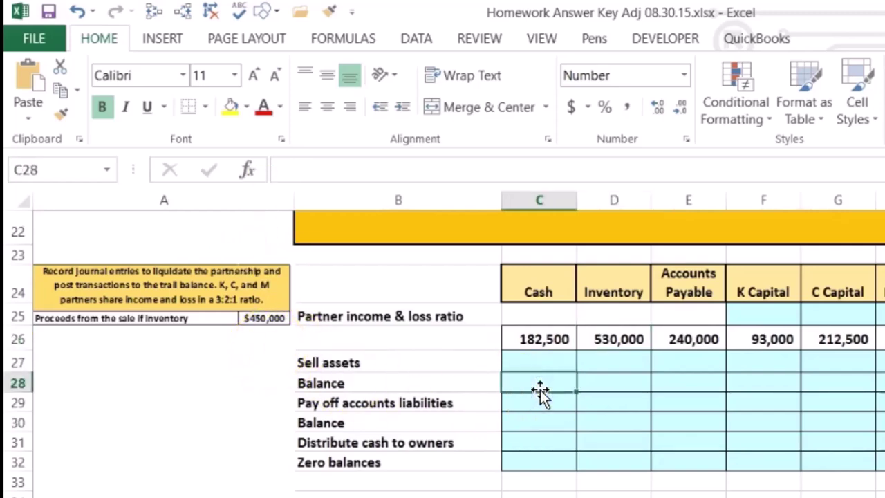
key(Up)
key(Up)
key(Right)
key(Right)
key(Right)
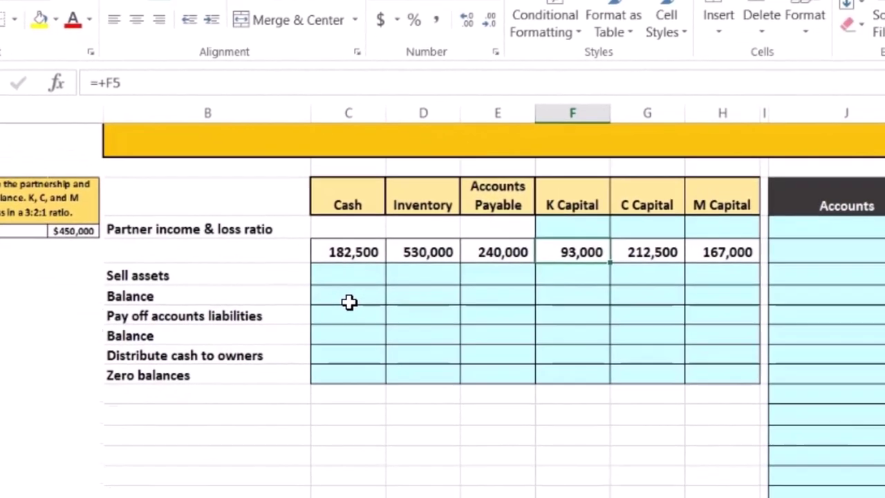
key(Right)
key(Right)
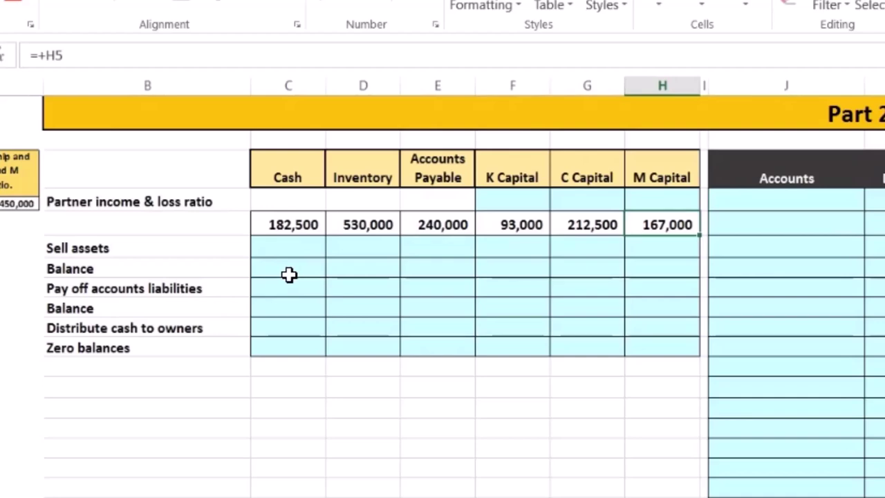
Examine the blank journal entry area with Accounts, Debit and Credit columns in Part 2
key(Right)
key(Right)
key(Right)
key(Right)
key(Right)
key(Right)
key(Right)
key(Right)
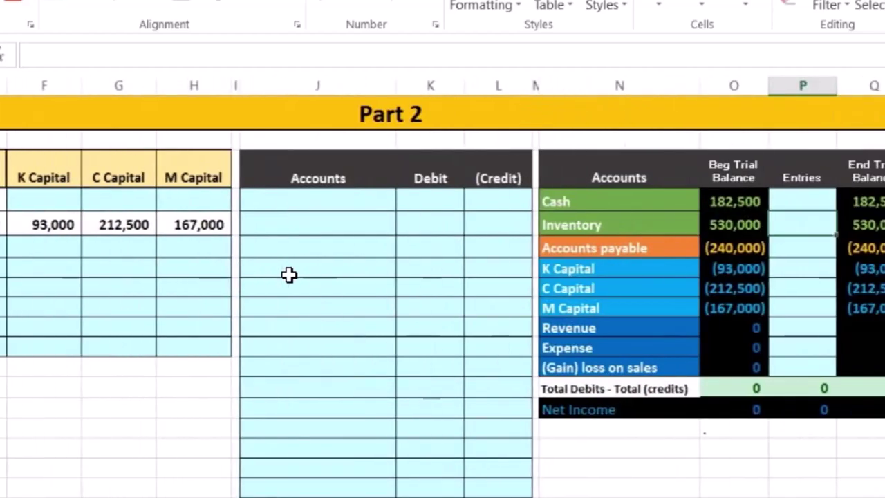
key(Right)
drag(258, 219, 385, 294)
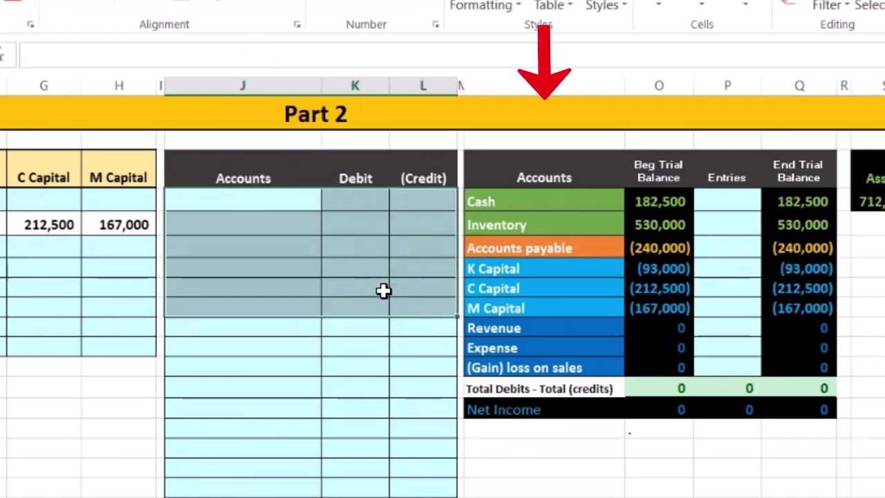
Examine the accounting equation beside the Part 2 trial balance, covering assets, liabilities and owner's equity
key(Right)
key(Right)
key(Right)
key(Right)
key(Right)
key(Right)
key(Right)
key(Right)
key(Right)
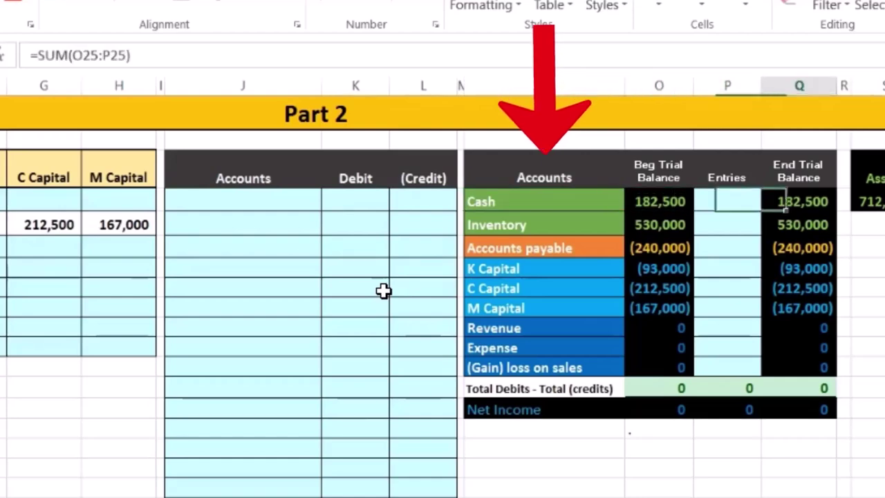
text(=)
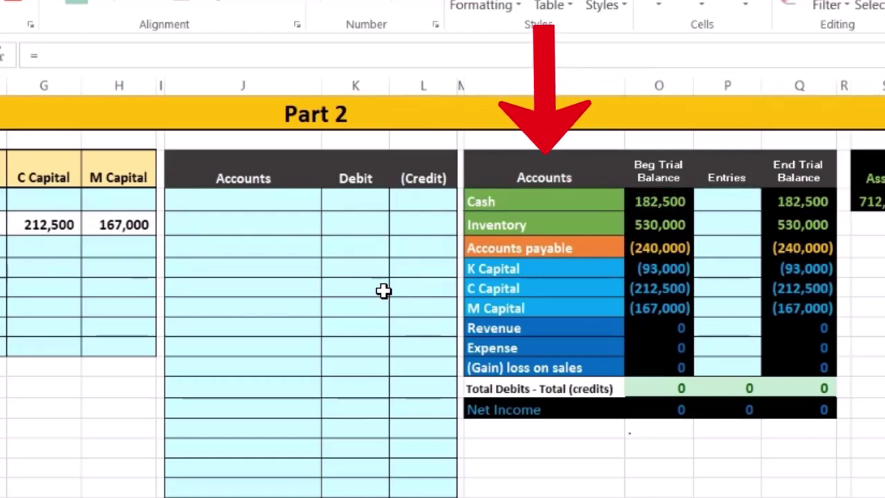
key(Right)
key(Right)
text(+)
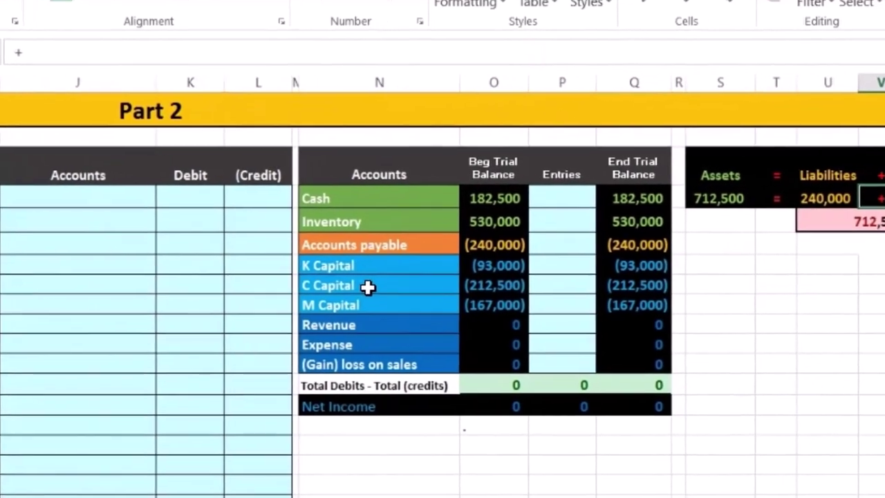
key(Right)
key(Return)
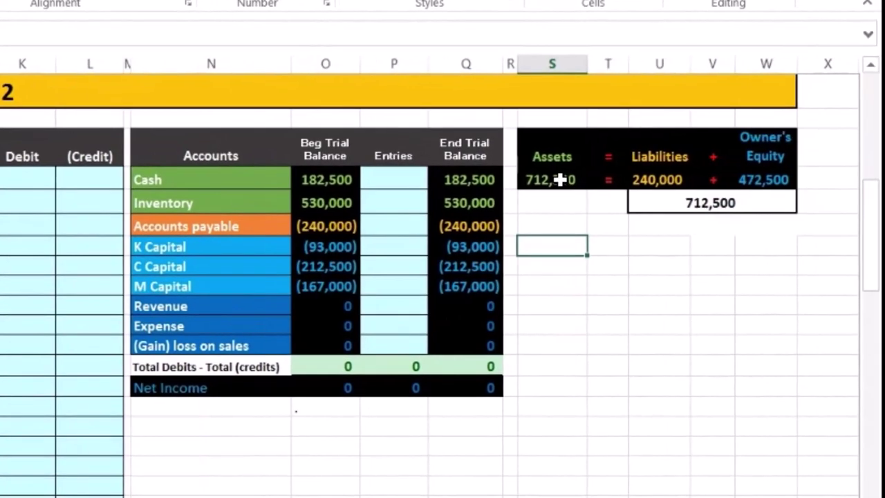
double_click(560, 179)
click(664, 169)
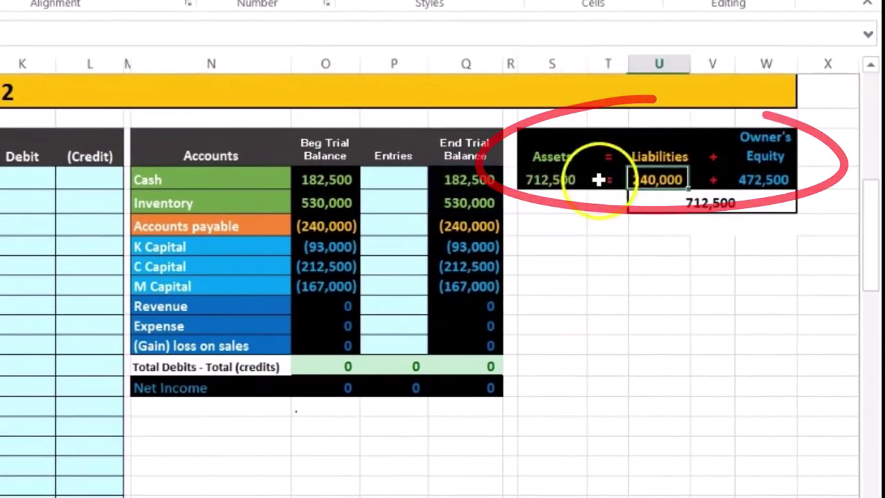
double_click(663, 170)
click(711, 173)
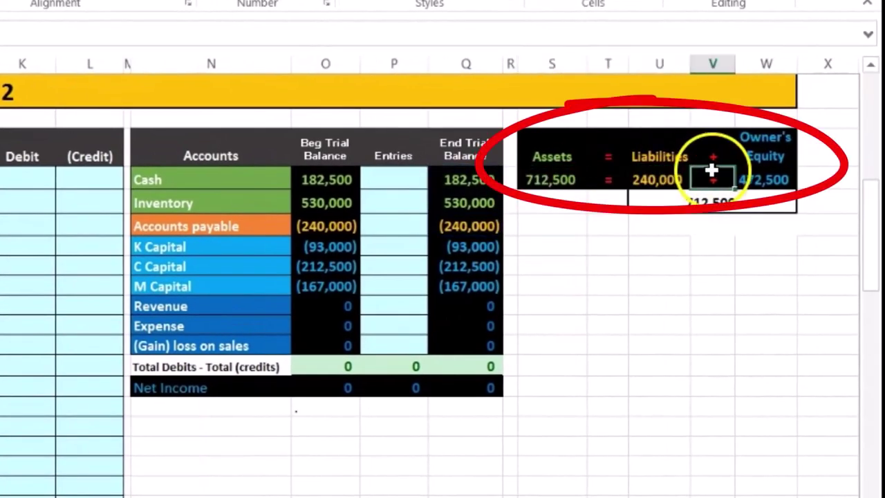
double_click(766, 173)
key(Return)
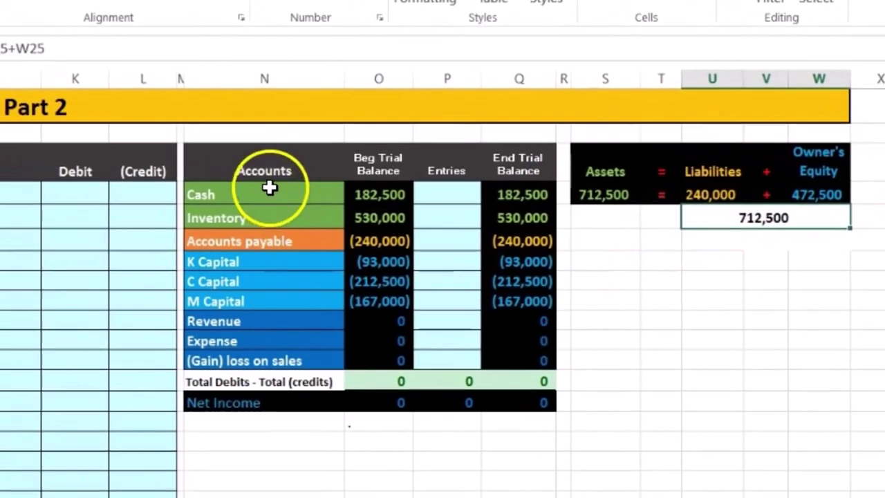
Review the Part 2 trial balance by account type: assets, accounts payable, partner capital, and income accounts
click(221, 182)
drag(229, 178, 321, 174)
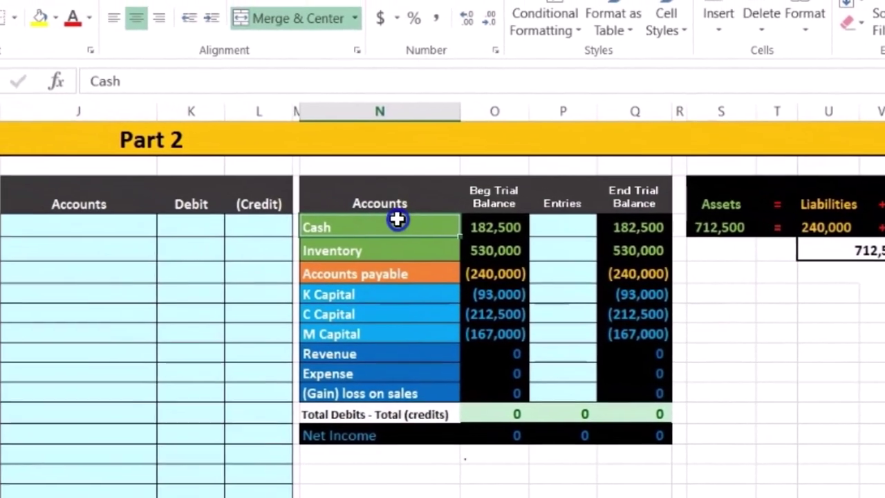
drag(489, 232, 477, 255)
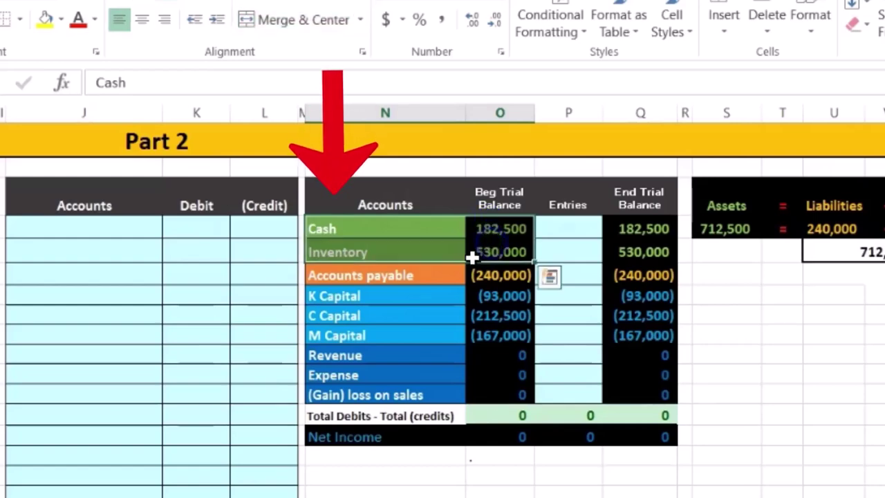
drag(435, 277, 486, 275)
click(450, 271)
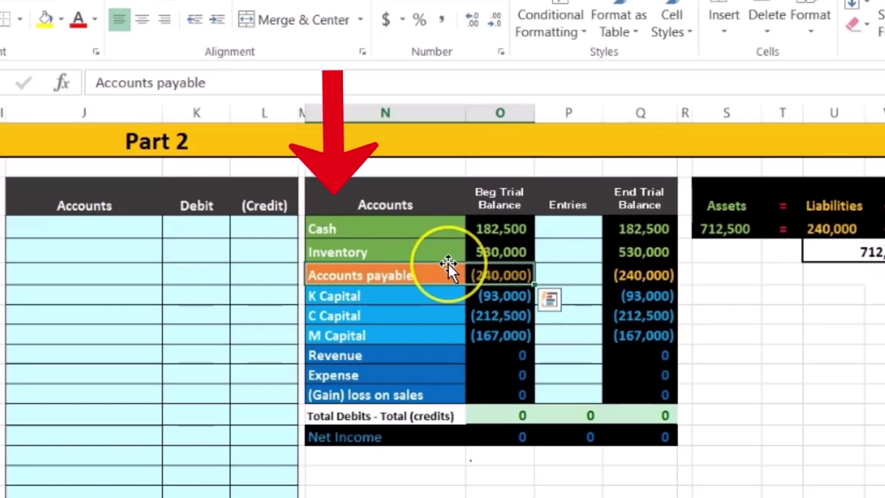
drag(409, 289, 513, 326)
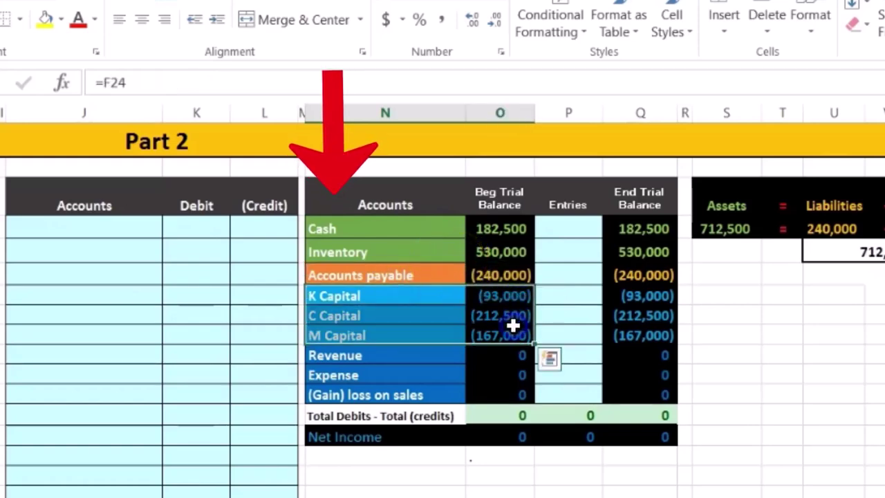
mouse_move(439, 354)
mouse_down()
mouse_move(480, 367)
mouse_move(476, 394)
mouse_up()
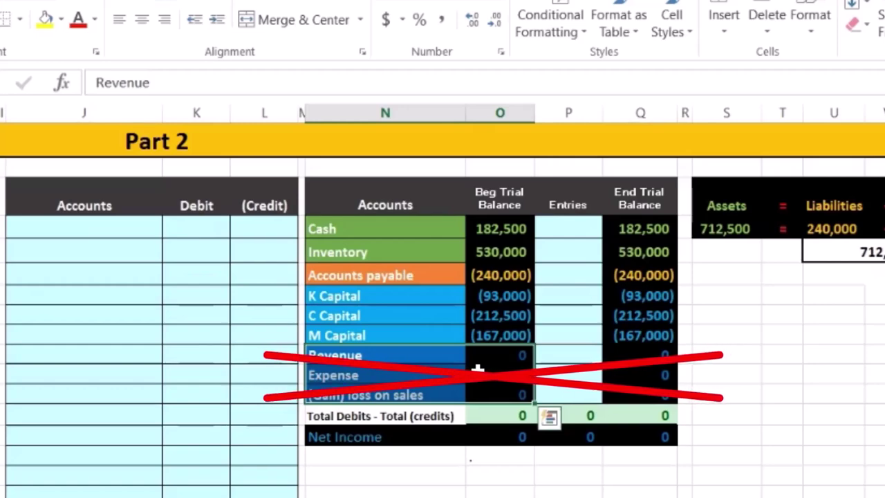
Trace the liquidation through the trial balance's Inventory, gain or loss on sales, partner capital and Accounts payable rows
click(426, 251)
drag(425, 250, 615, 257)
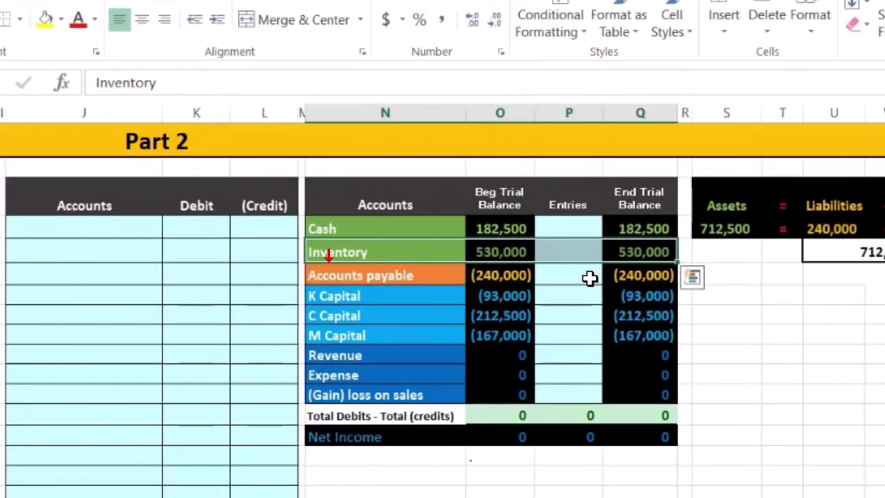
drag(424, 395, 647, 395)
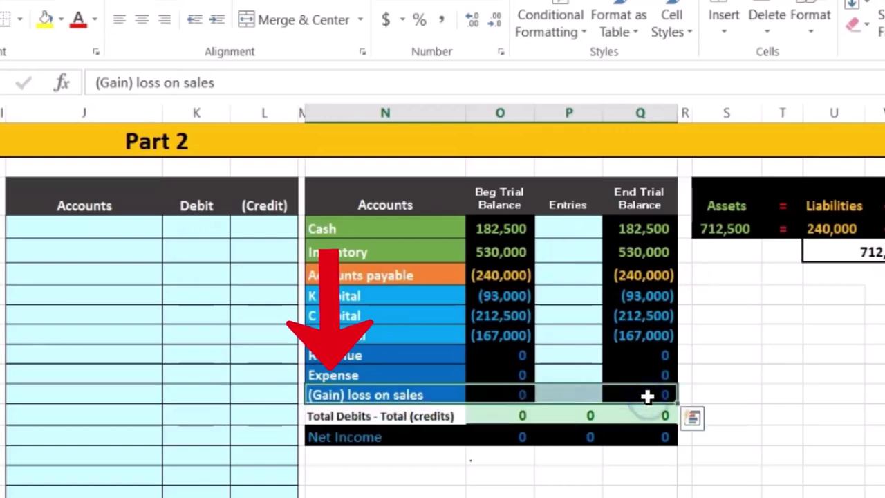
drag(419, 297, 419, 333)
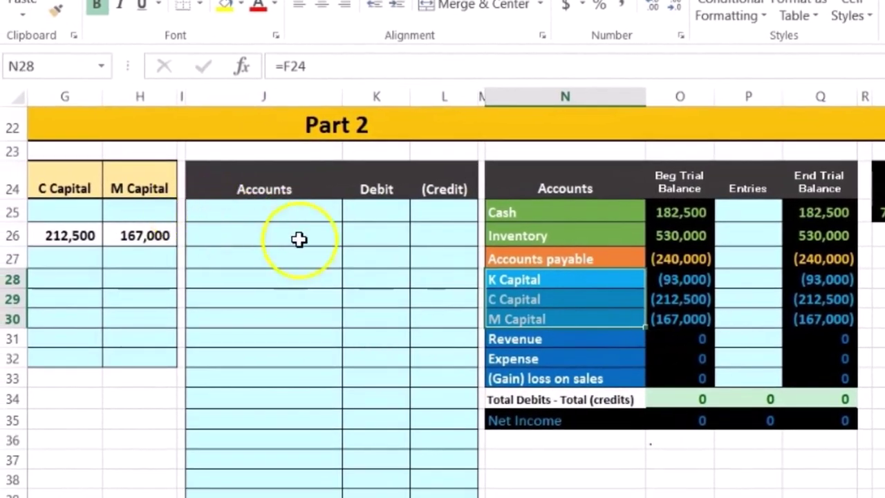
drag(518, 258, 823, 260)
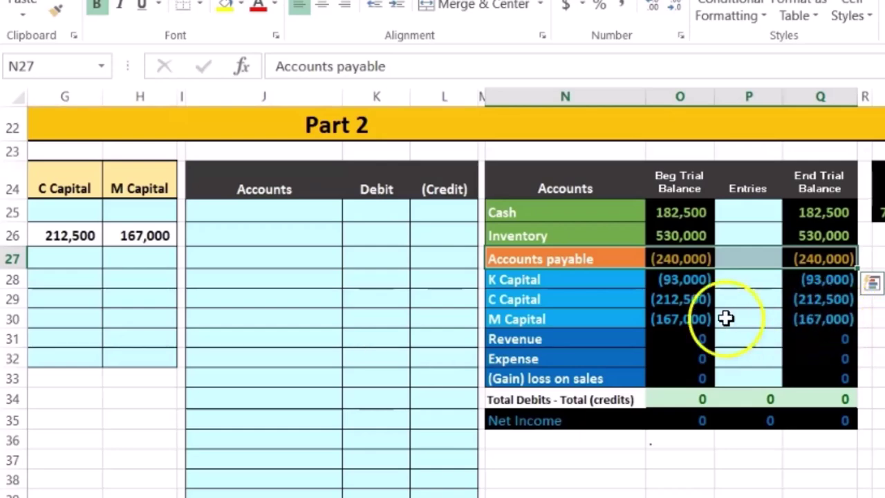
Compare the partner capital accounts with Cash, Inventory and Accounts payable in the trial balance to examine the liquidation order
click(581, 300)
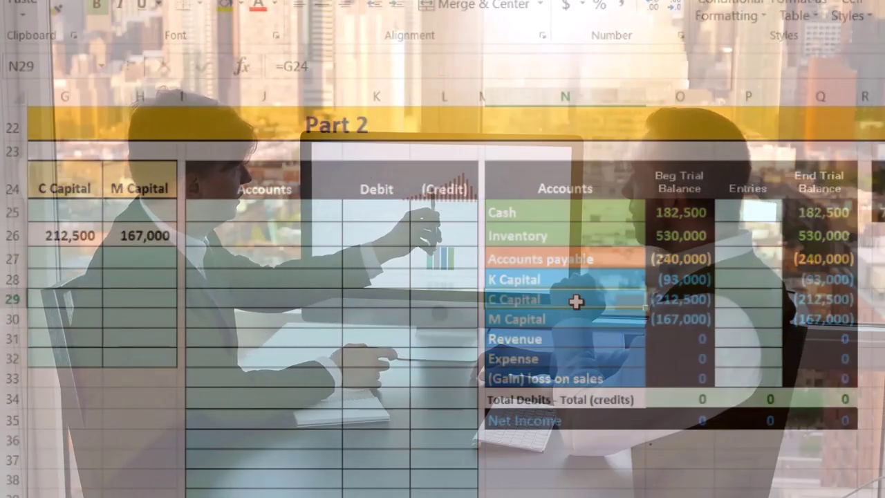
key(Right)
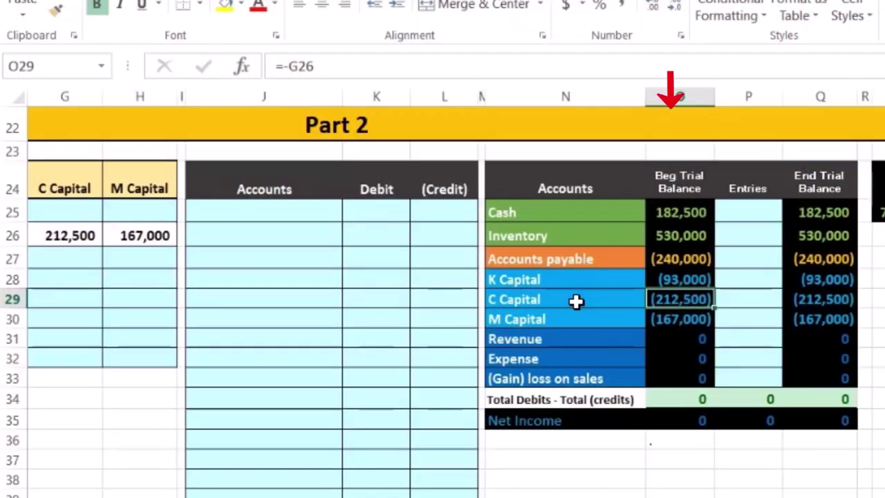
click(671, 212)
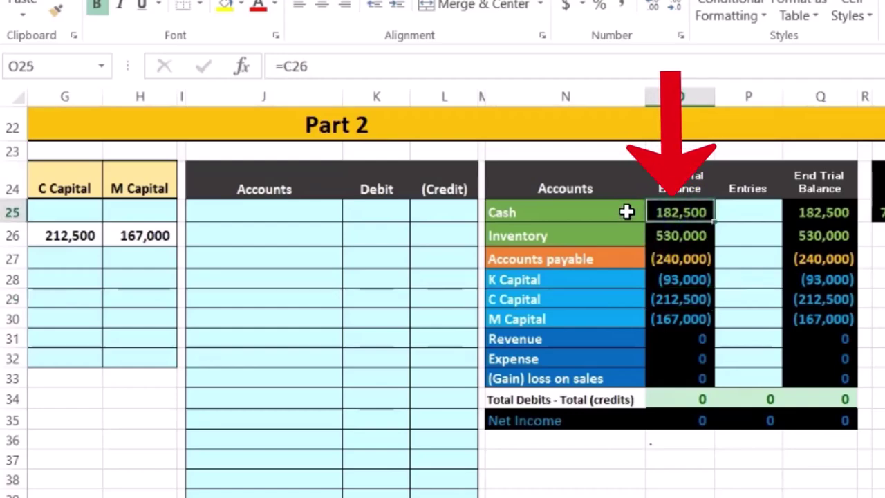
click(595, 300)
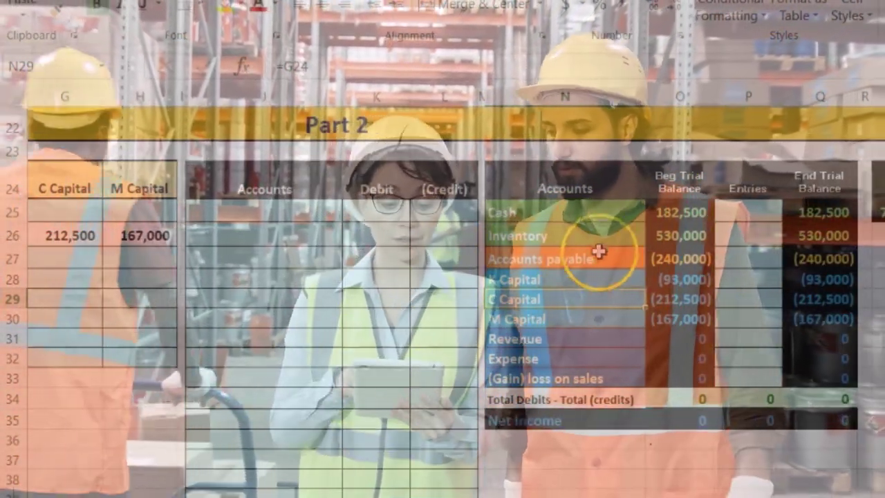
click(604, 239)
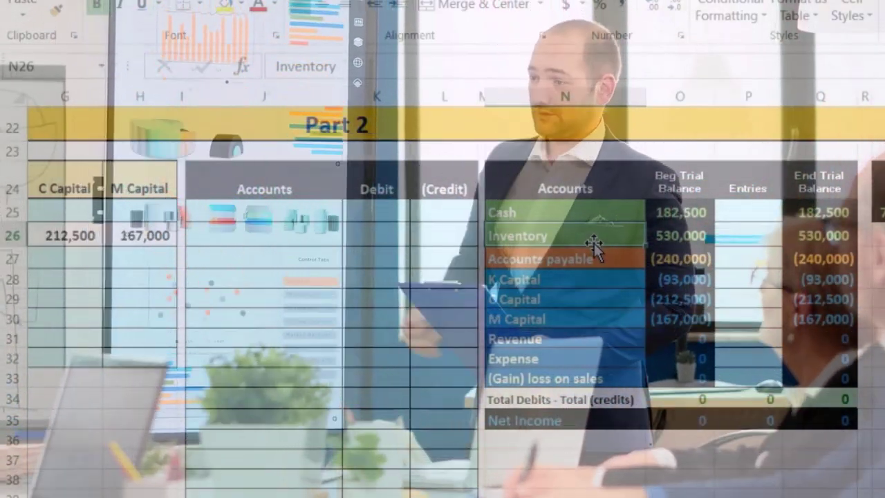
click(573, 257)
click(569, 279)
click(567, 300)
click(566, 321)
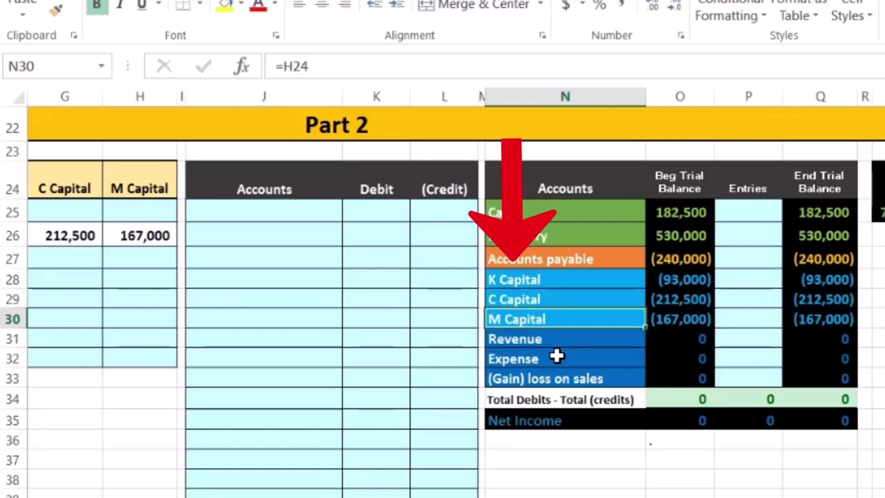
click(593, 233)
click(591, 258)
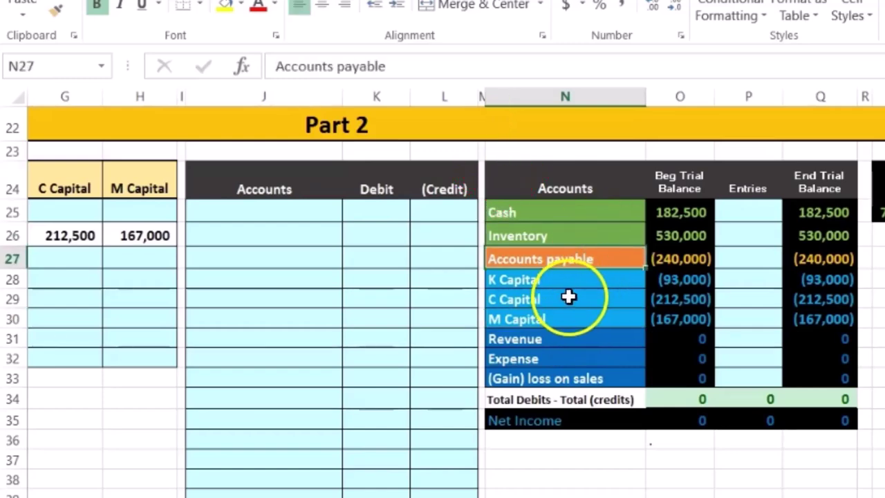
click(573, 283)
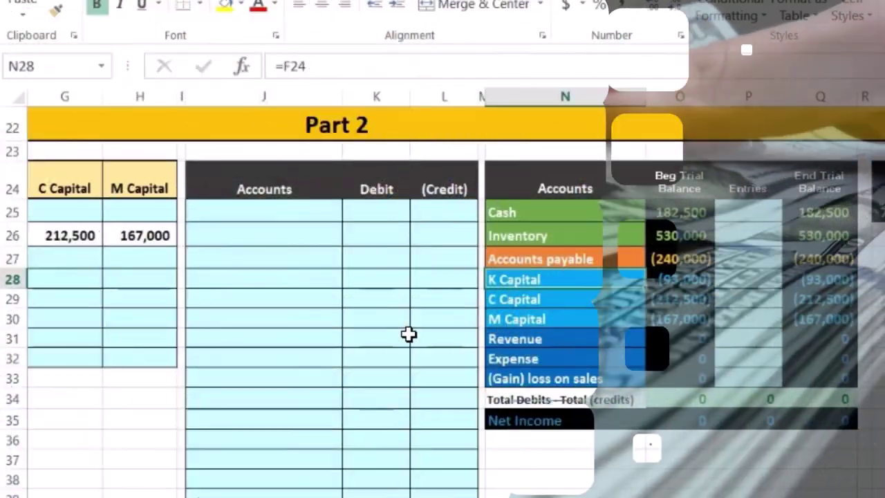
Enter K's share as =3/(3+2+1) under K Capital in the Part 2 Partner income & loss ratio row
key(Left)
key(Left)
key(Left)
key(Left)
key(Left)
key(Left)
key(Left)
key(Left)
key(Left)
key(Left)
key(Left)
key(Left)
key(Left)
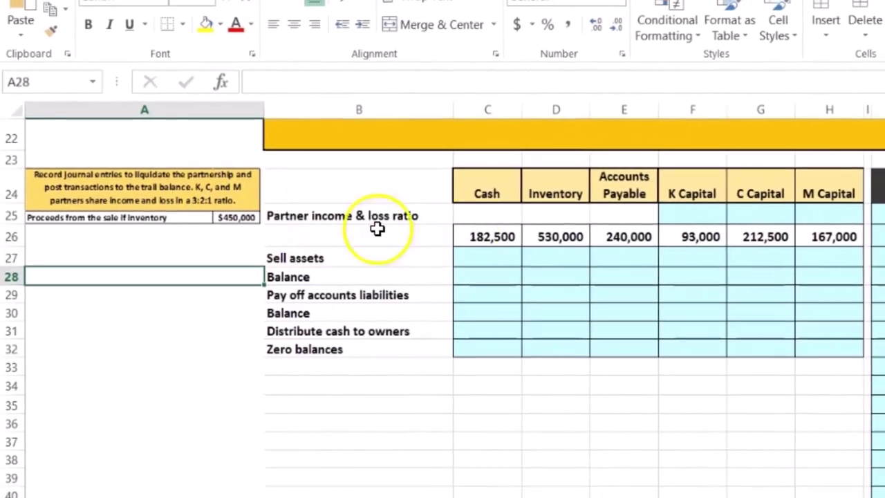
click(681, 216)
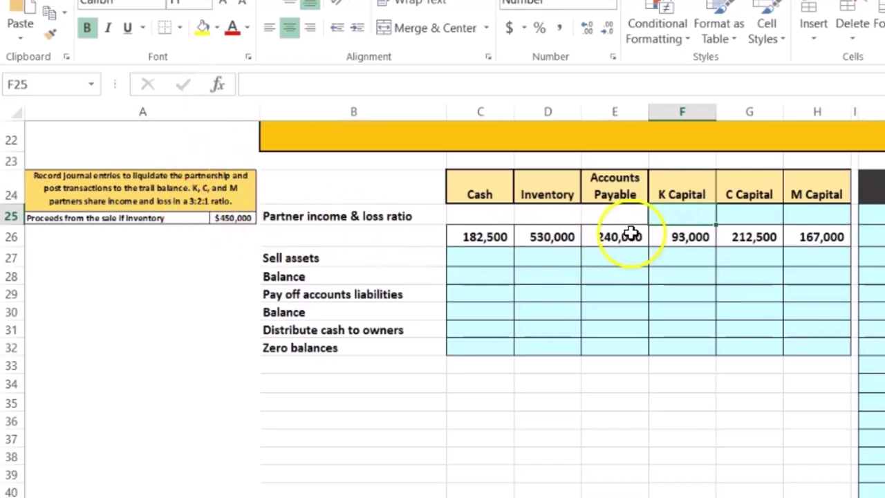
text(=3/()
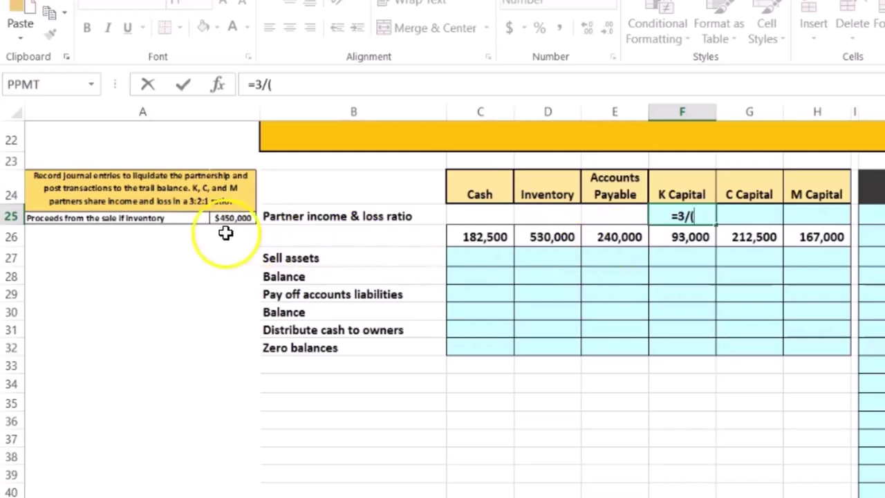
text(3+2+1)
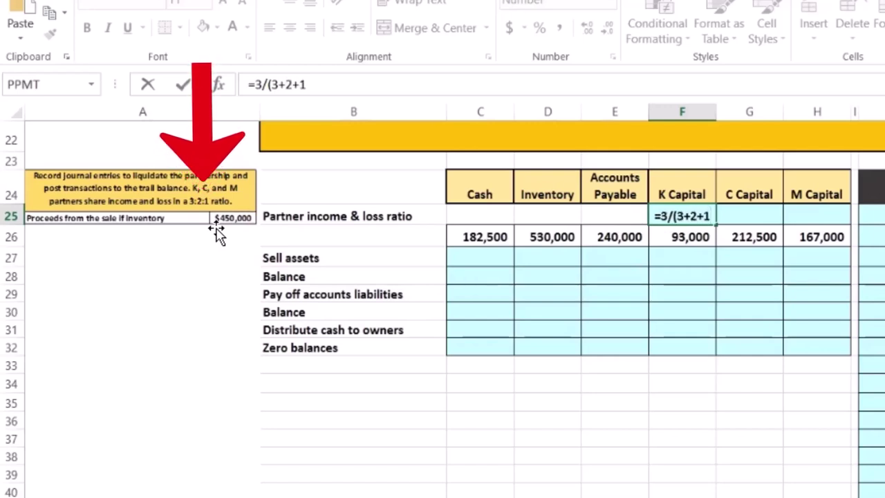
text())
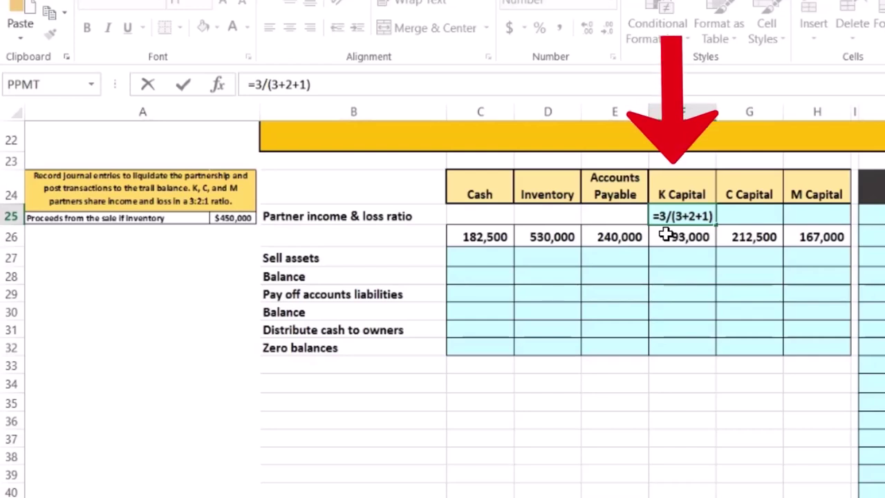
key(Return)
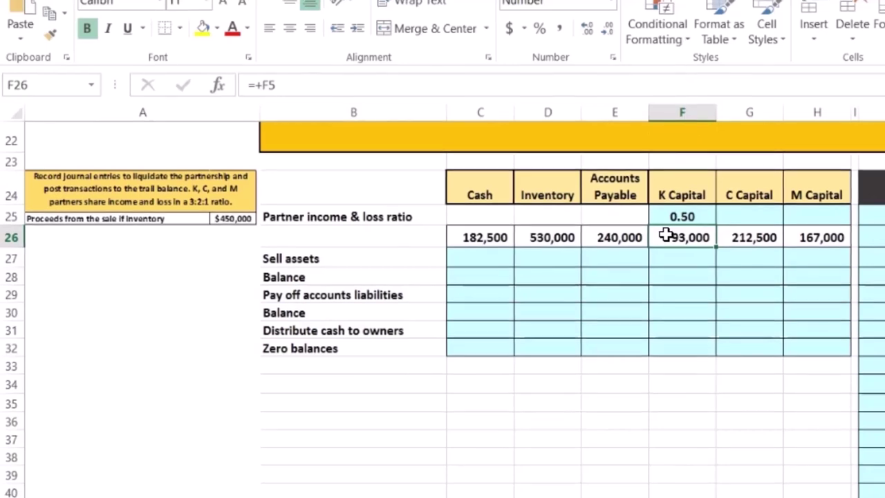
Format K's income and loss ratio in F25 as a percentage
key(Up)
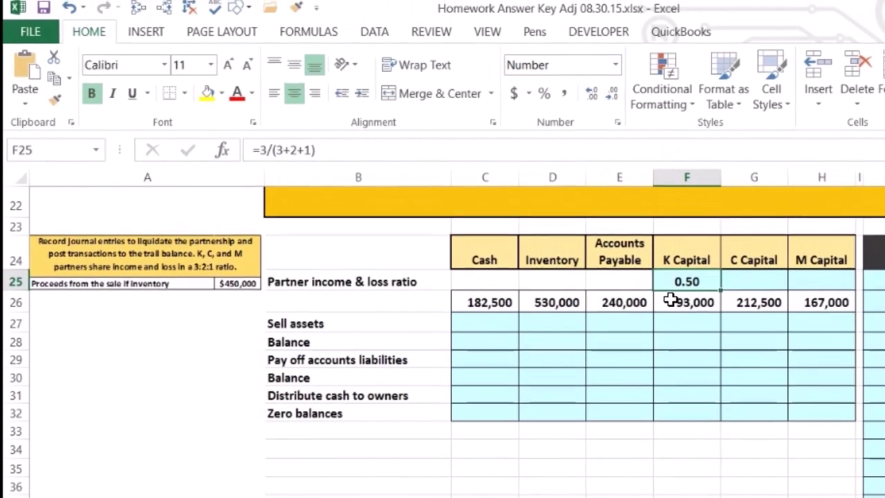
mouse_move(557, 68)
mouse_down()
mouse_move(424, 109)
mouse_move(650, 82)
mouse_up()
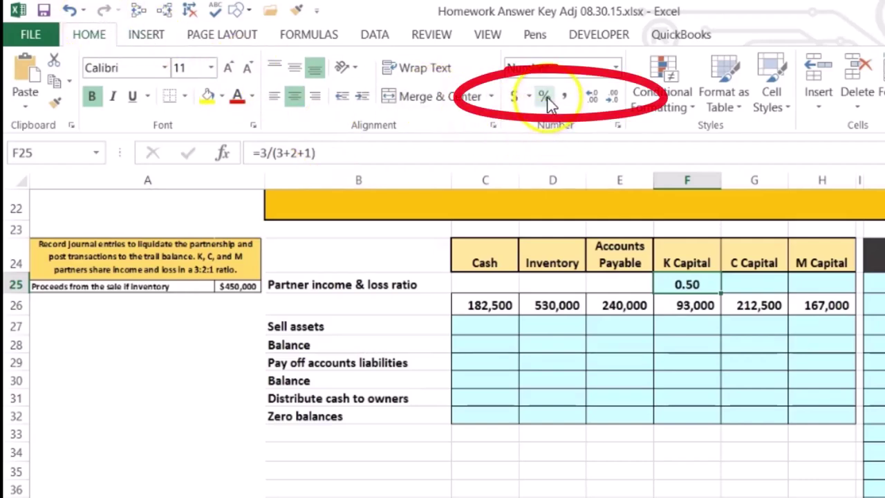
click(545, 98)
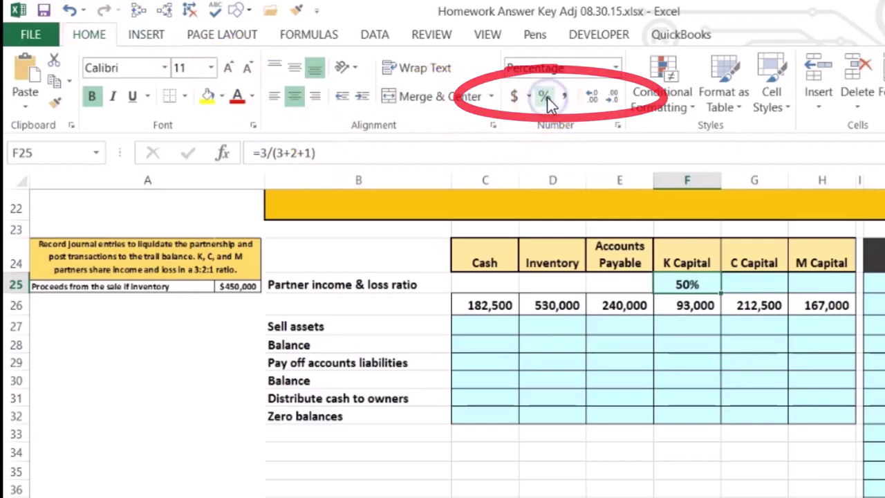
Enter C's share as =2/(3+2+1) under C Capital in the Partner income & loss ratio row
click(747, 281)
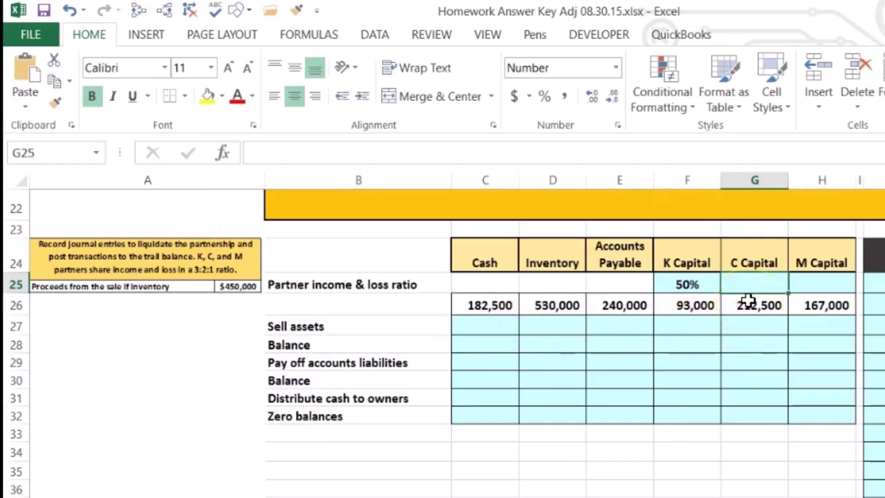
text(=2/()
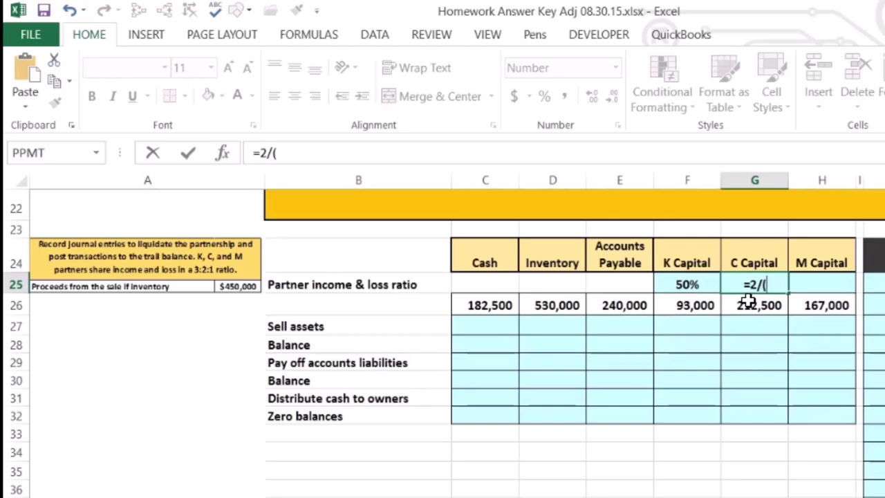
text(3+2+1)
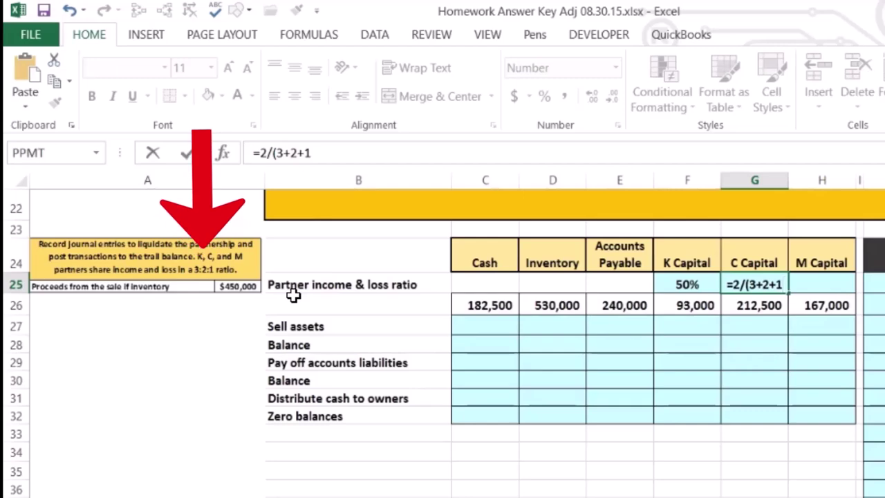
text())
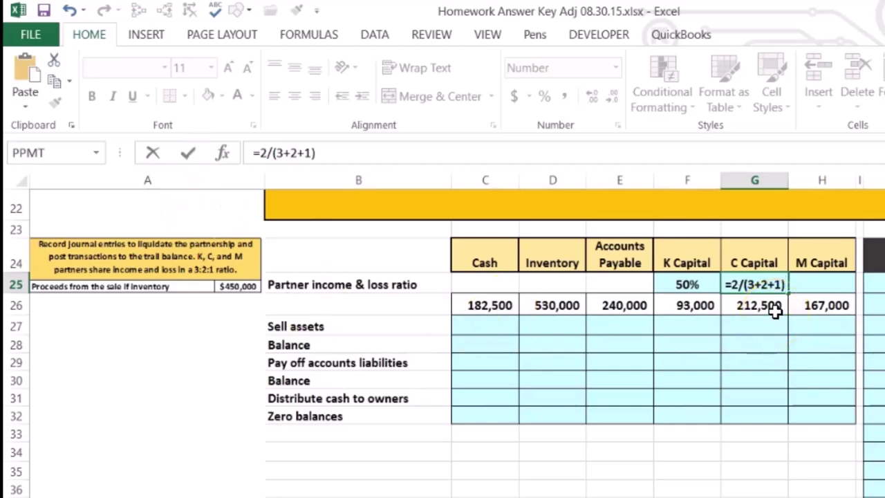
key(Return)
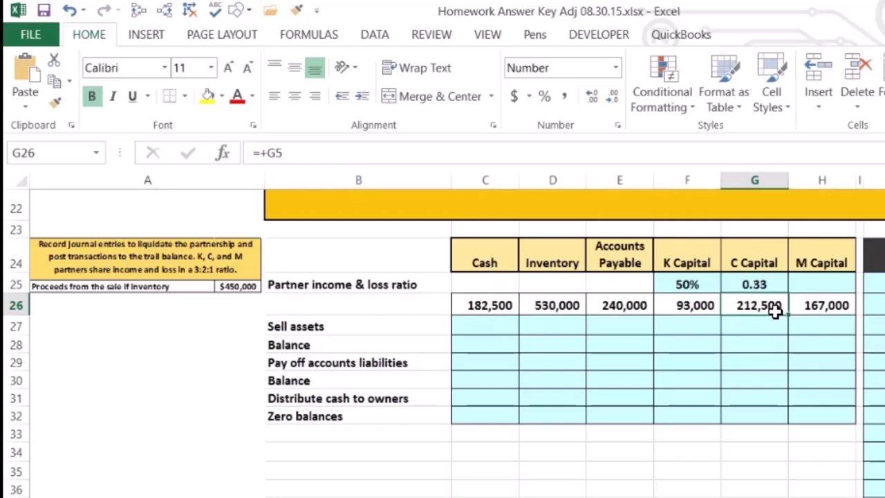
Format C's income and loss ratio in G25 as a percentage with two decimal places
key(Up)
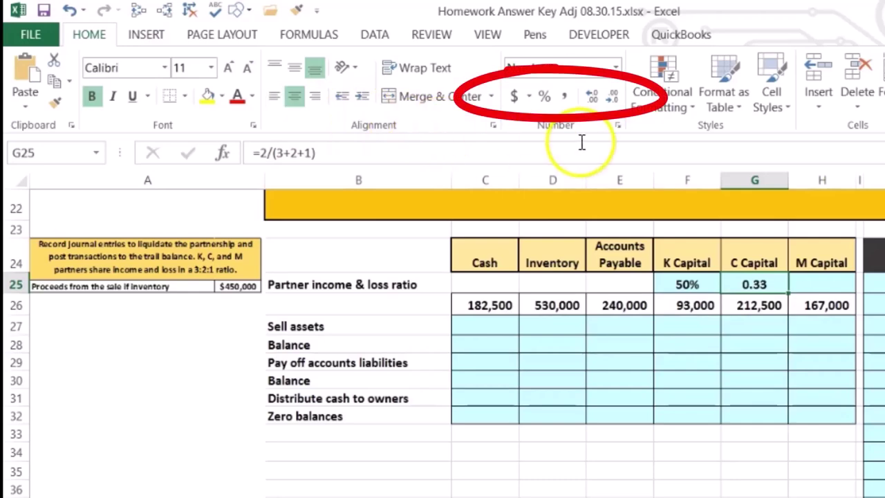
click(544, 98)
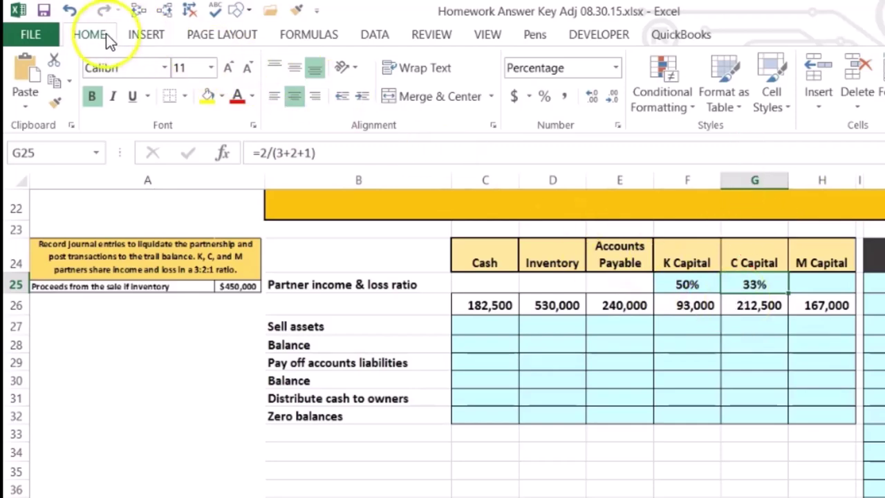
click(589, 98)
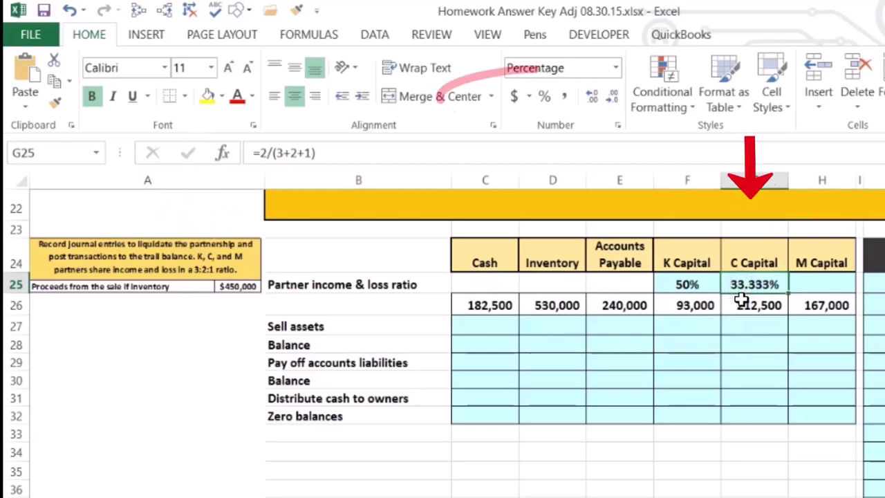
click(591, 98)
click(614, 98)
click(614, 97)
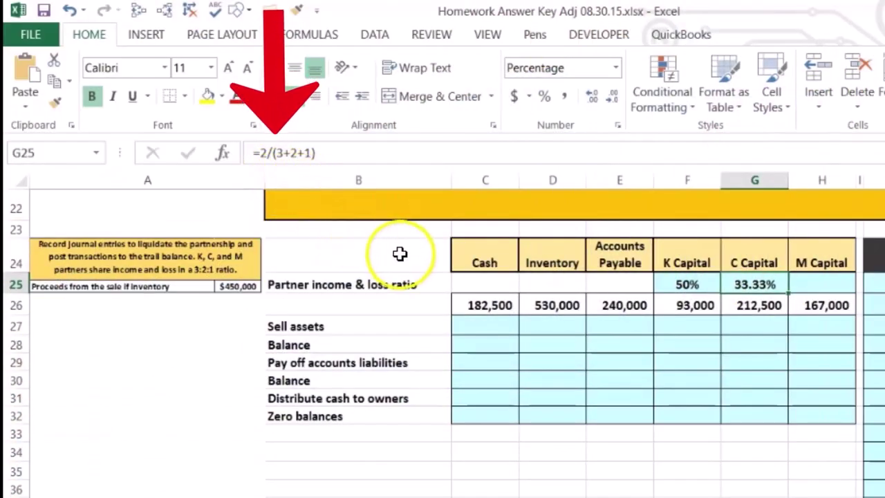
Show K's income and loss ratio percentage in F25 with two decimal places
click(669, 283)
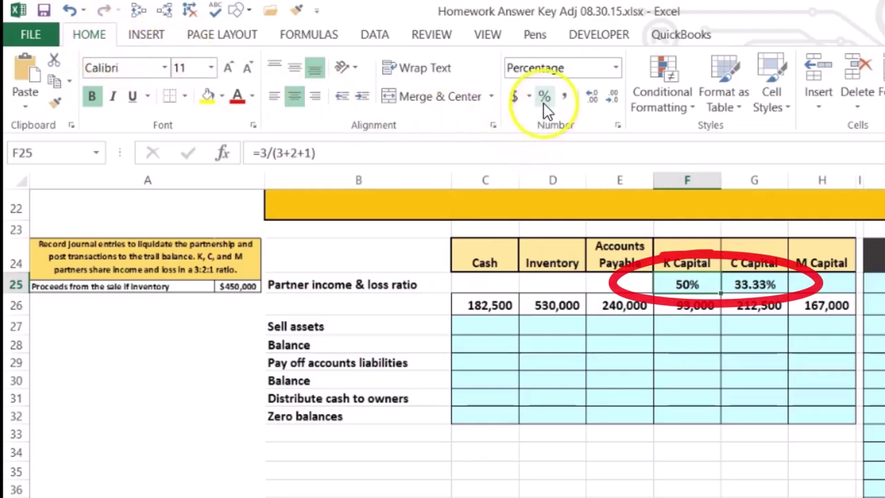
click(591, 95)
click(592, 95)
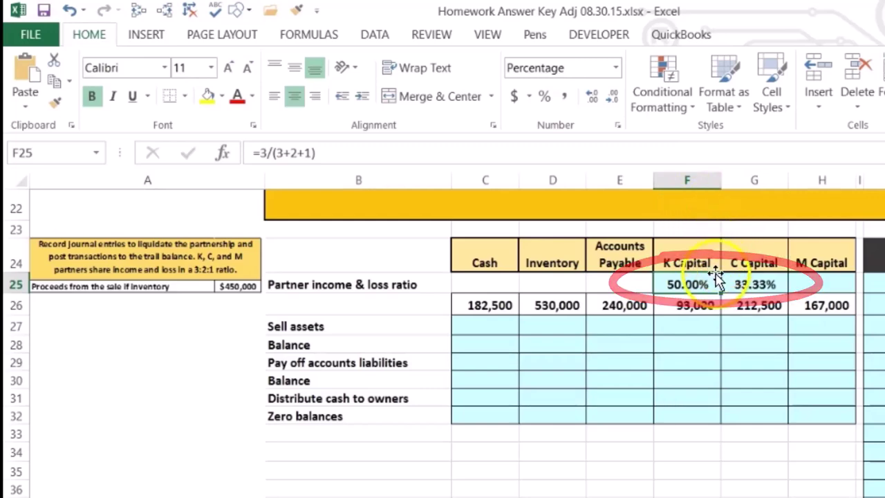
Enter M's share as =1/(3+2+1) under M Capital in the Partner income & loss ratio row
click(818, 286)
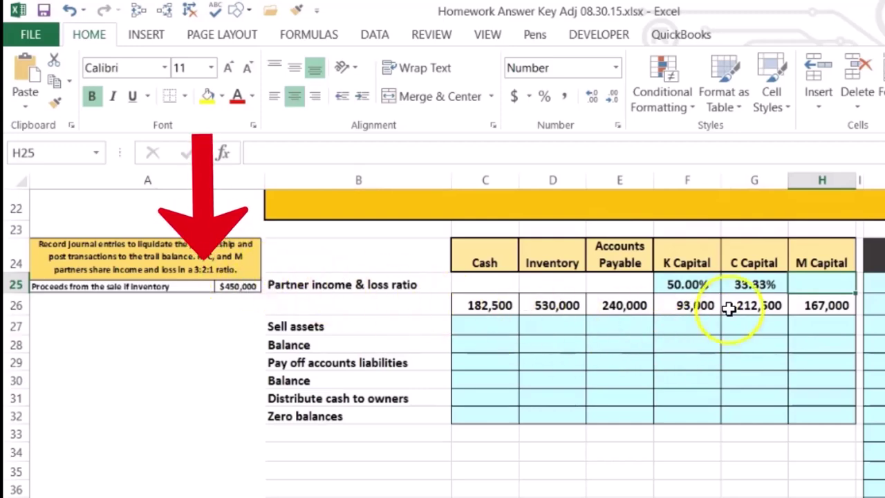
text(=1/(3+2+1)
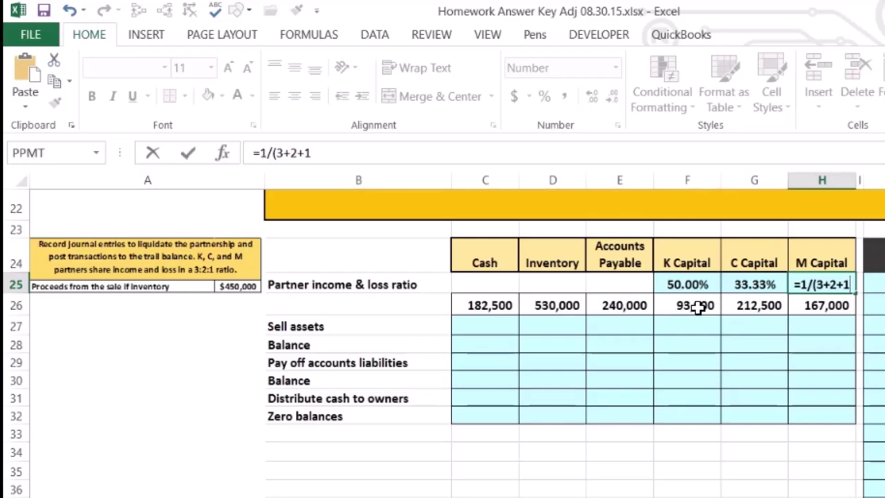
click(818, 321)
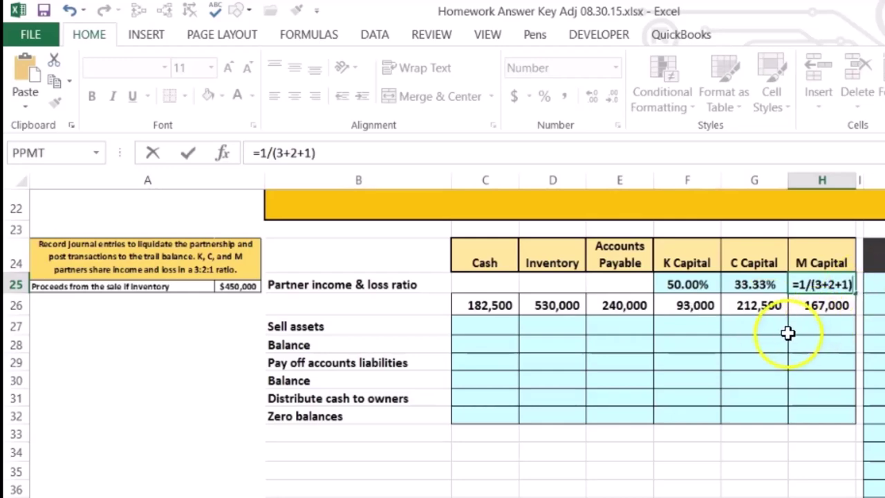
key(Return)
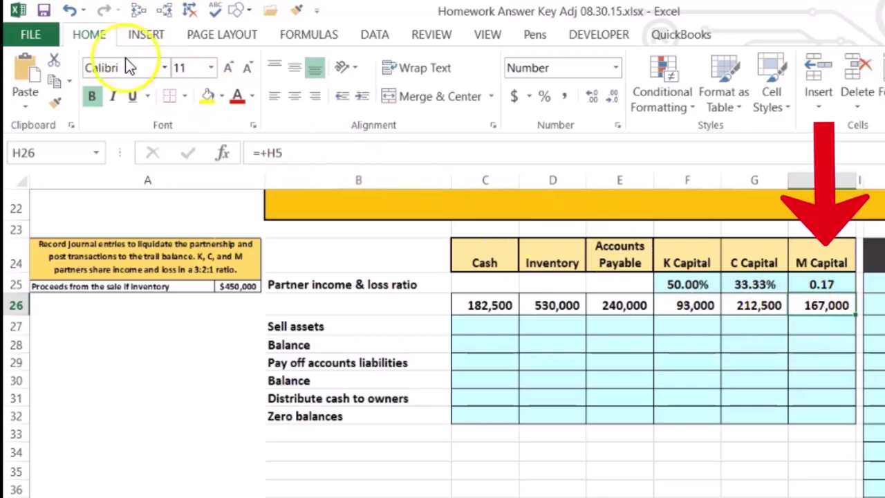
Format M's income and loss ratio in H25 as a percentage with two decimals, leaving the M Capital balance's number format as it was
click(544, 98)
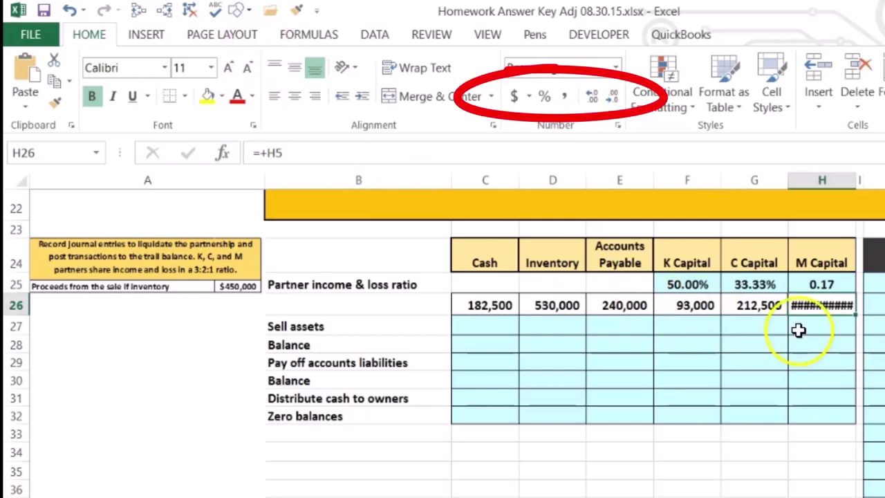
click(69, 10)
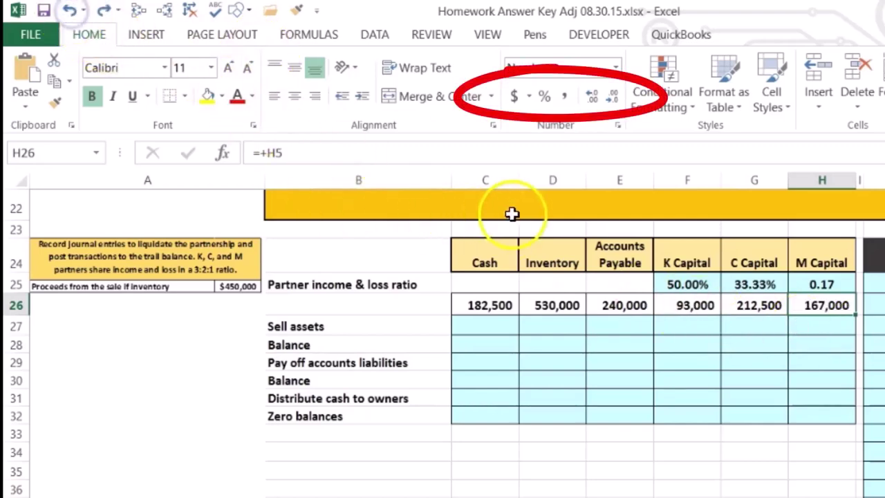
click(822, 284)
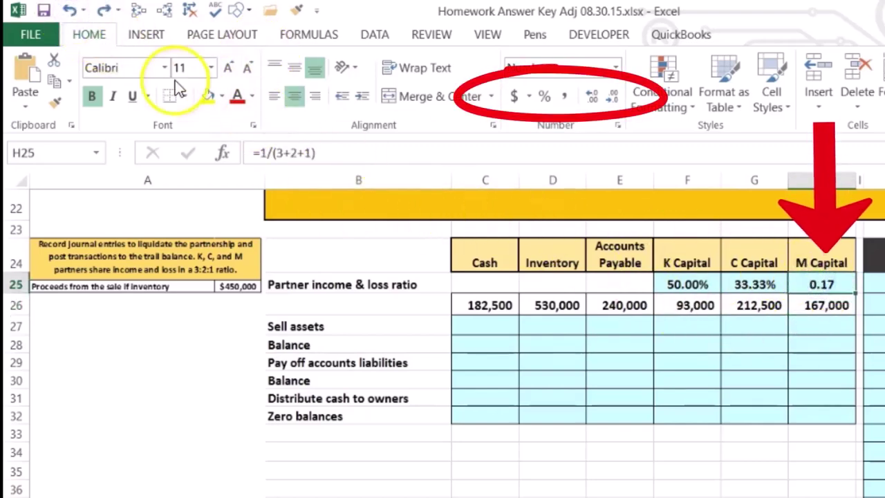
click(544, 98)
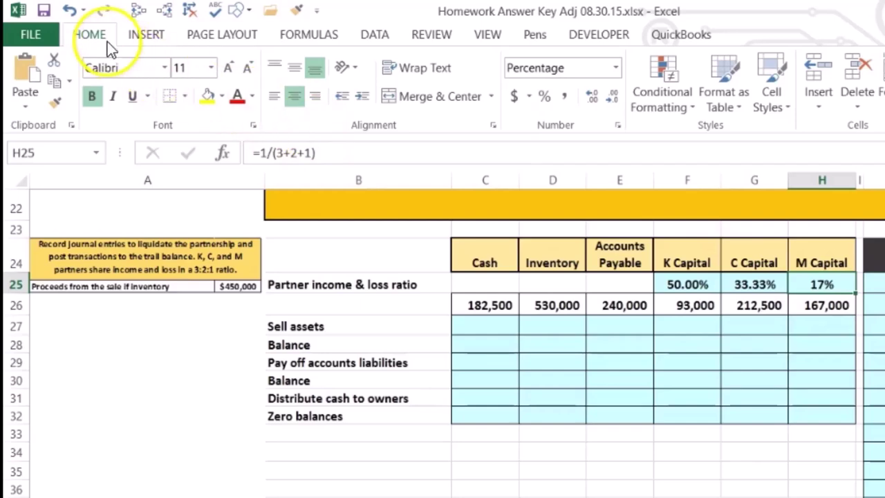
click(590, 97)
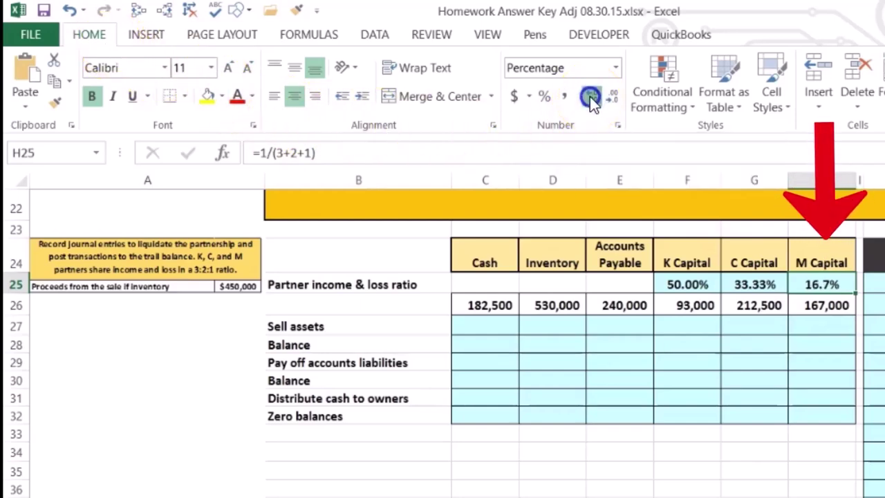
click(590, 97)
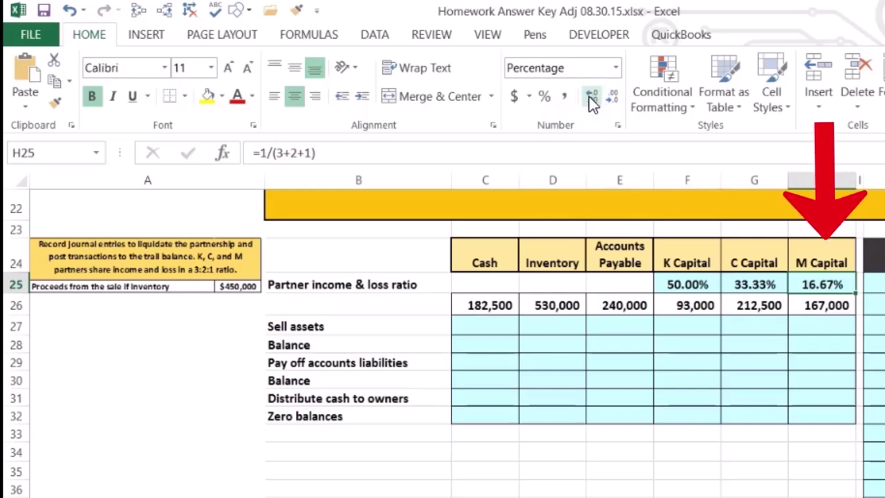
click(587, 100)
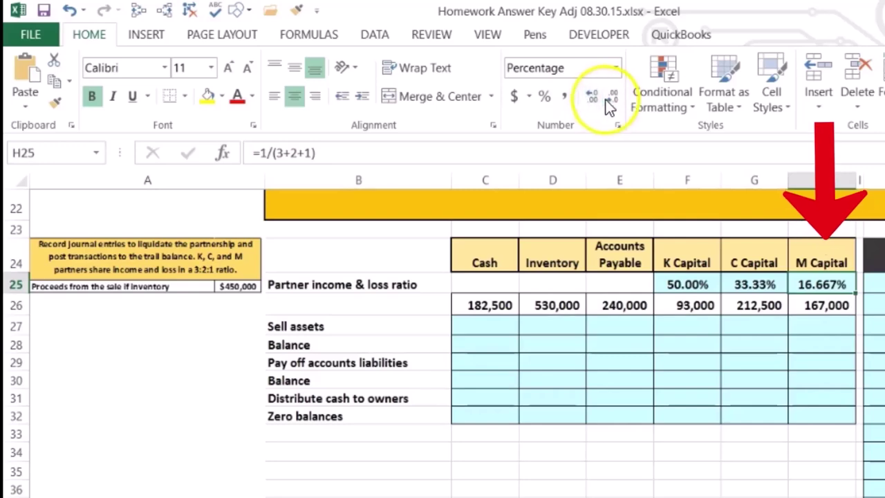
click(613, 99)
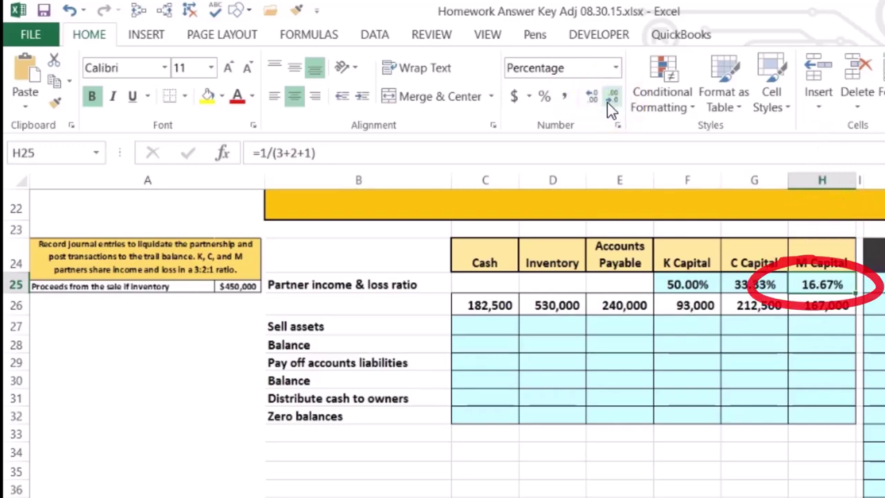
click(822, 284)
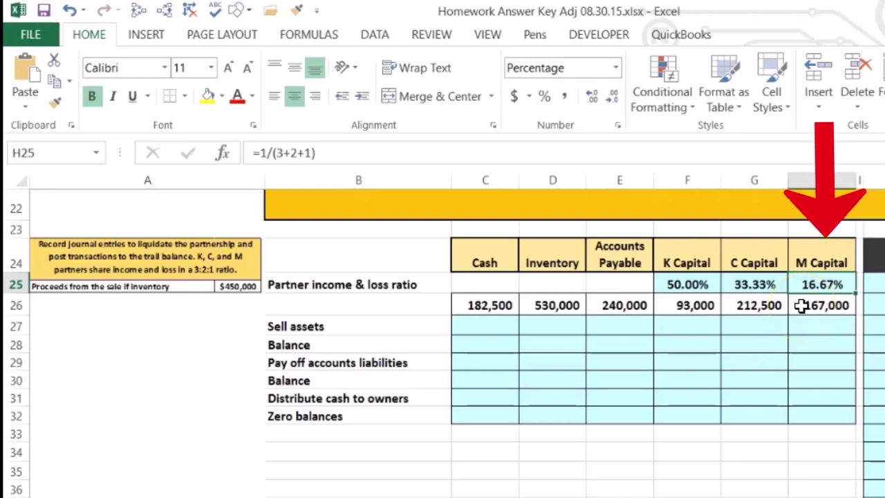
Enter the inventory sale proceeds of 450,000 under Cash in the Sell assets row
click(493, 332)
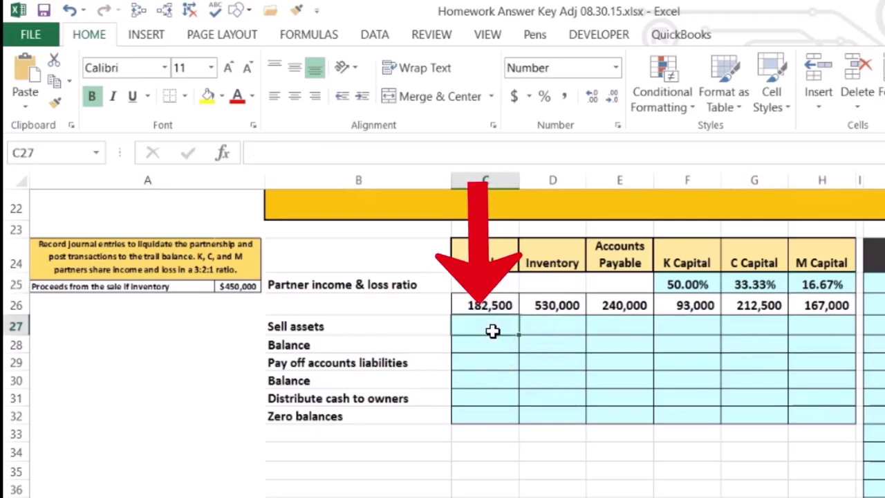
click(568, 307)
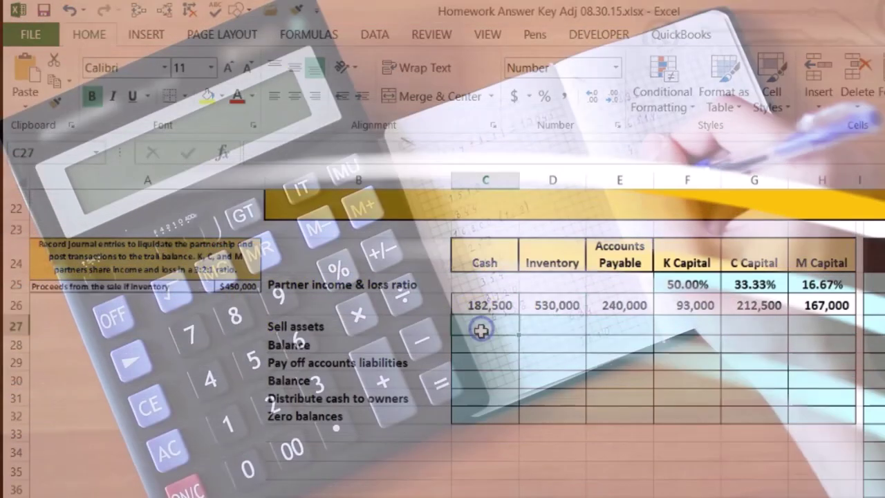
click(478, 330)
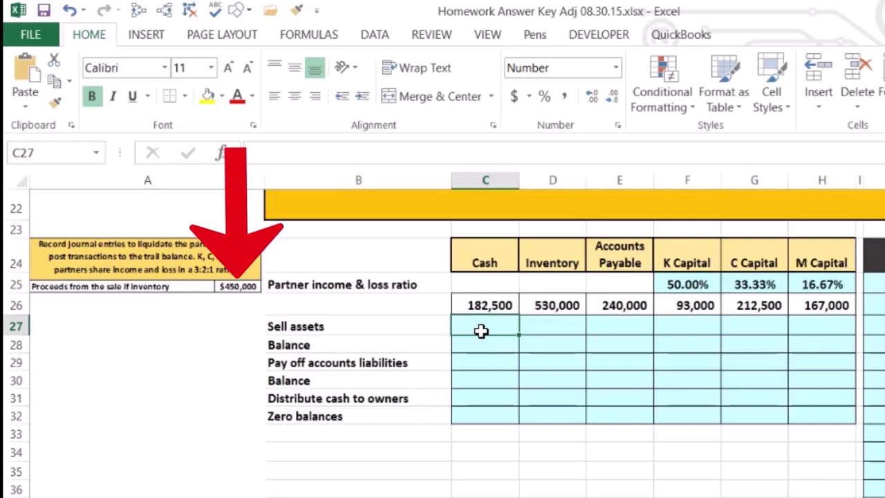
text(4)
text(50,000)
key(Return)
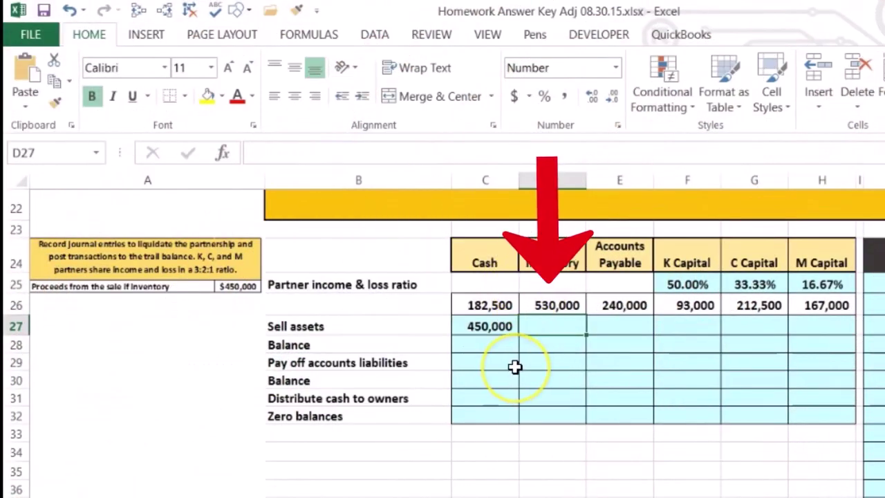
Enter -530000 under Inventory in the Sell assets row and select it with the cash amount to check their sum
text(-53)
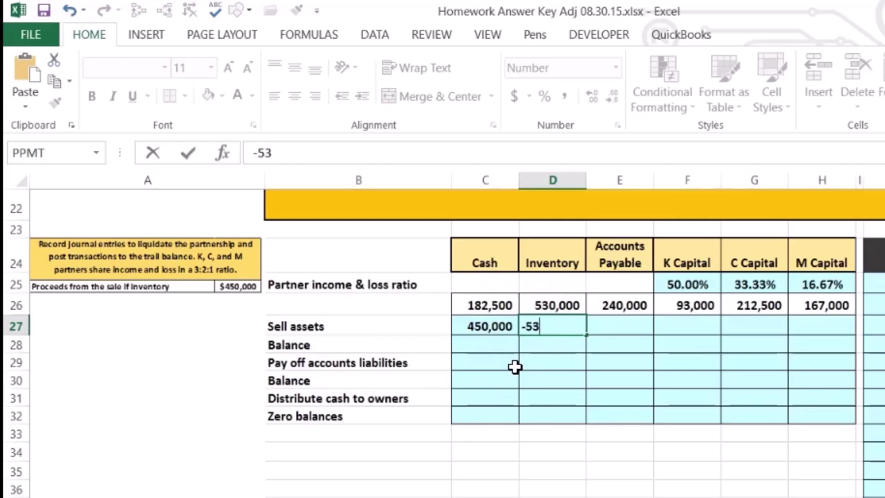
text(0000)
key(Return)
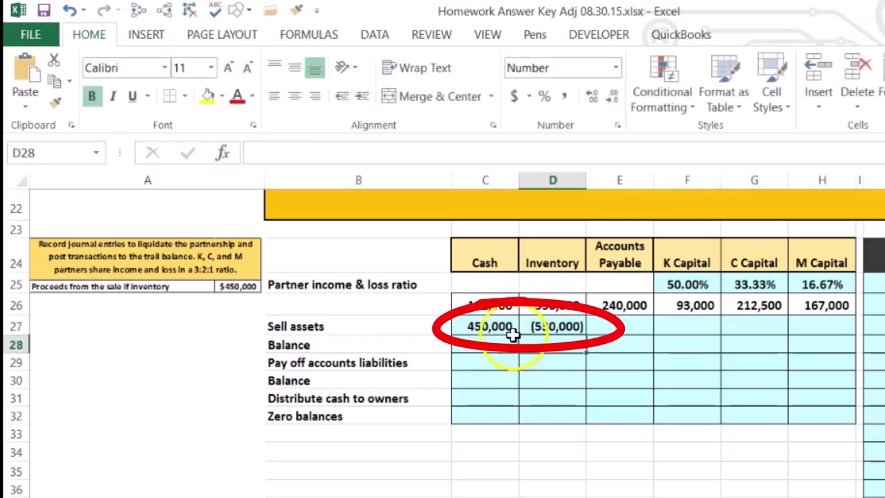
drag(502, 326, 536, 325)
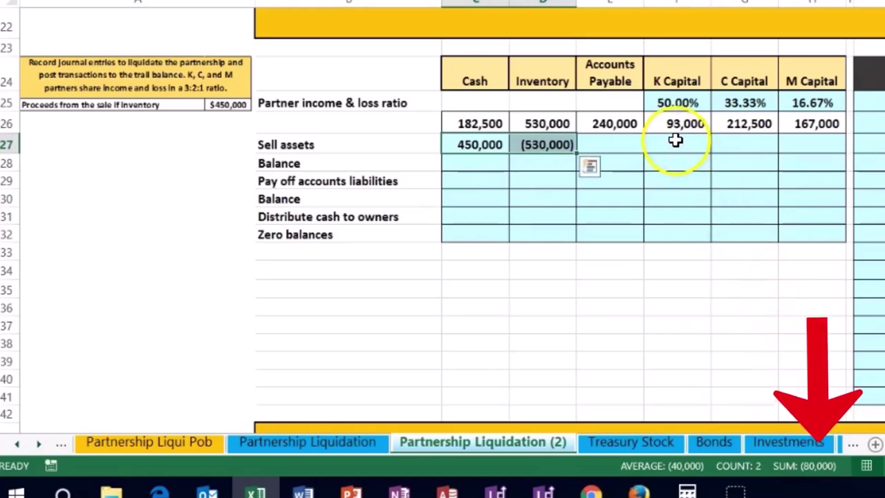
Calculate K's share of the sale loss in F27 with the formula =SUM(C27:D27)*F25
drag(677, 146, 800, 146)
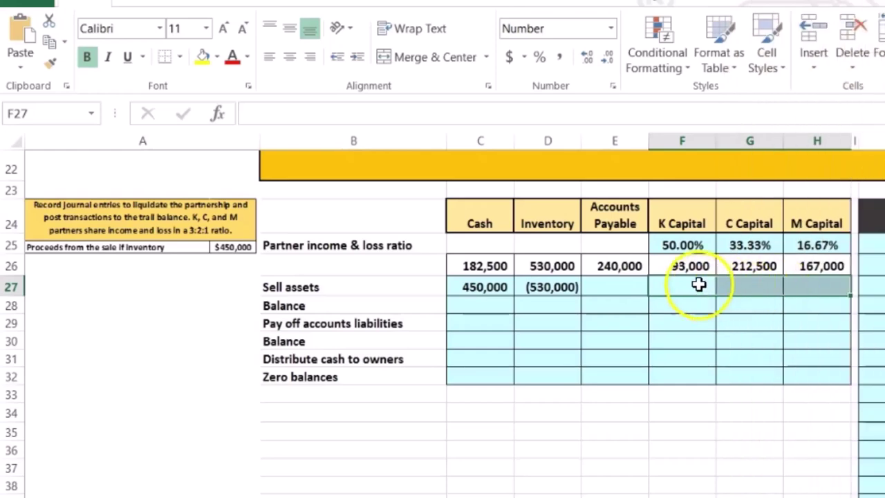
click(688, 280)
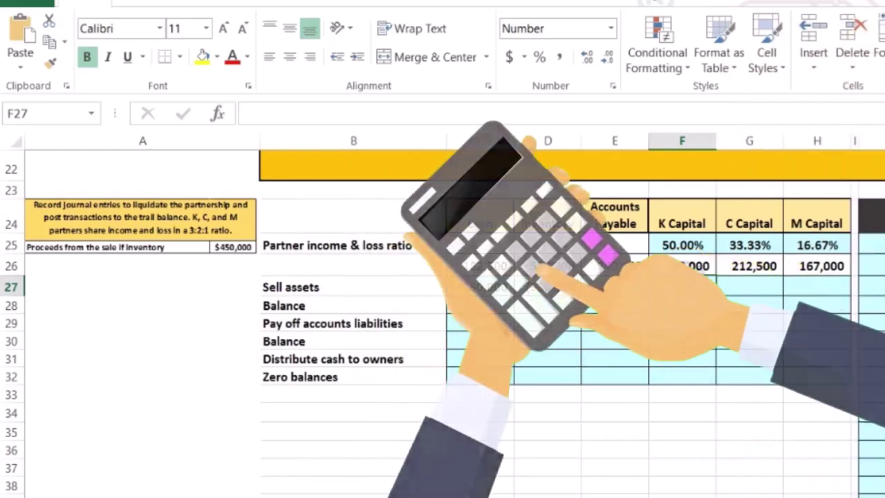
click(683, 247)
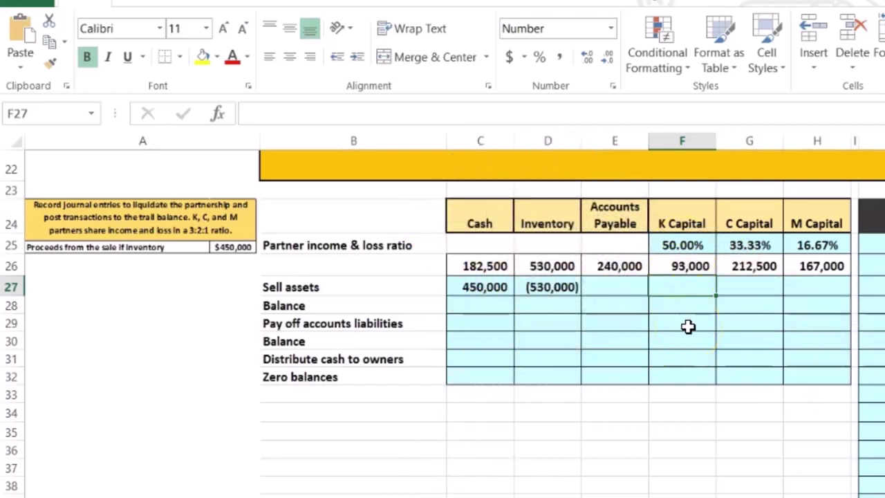
text(=)
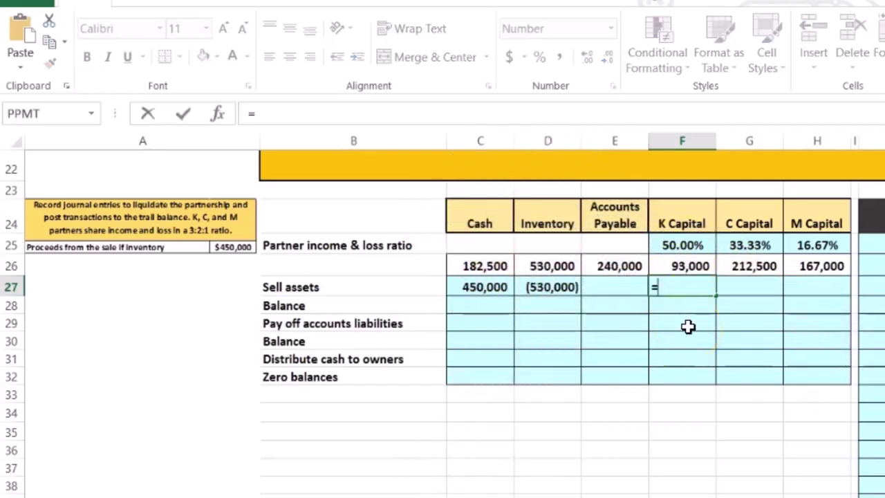
text(sum()
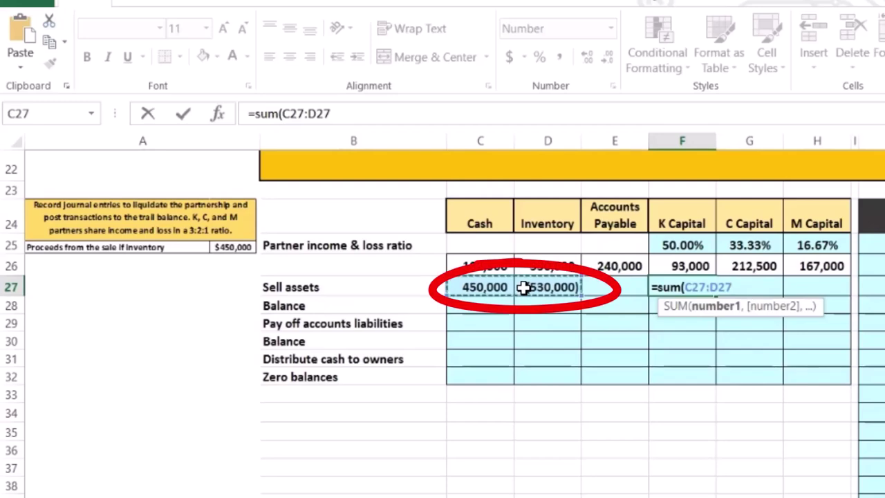
text())
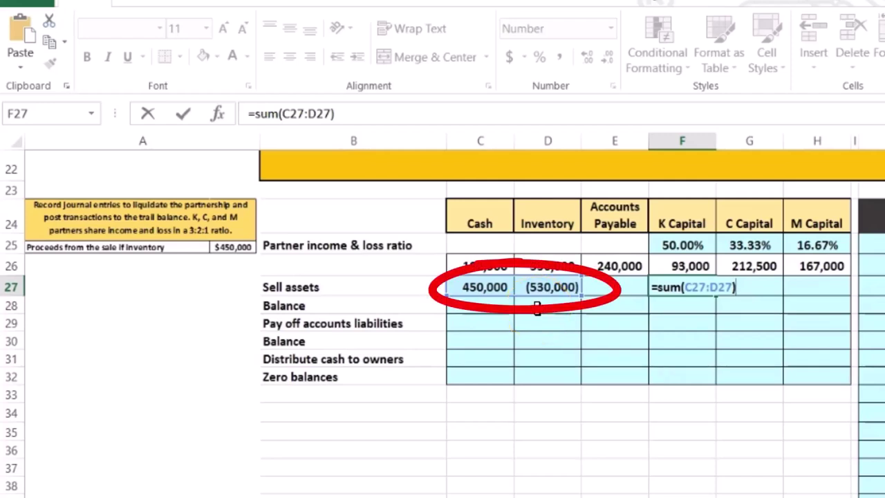
text(*)
click(664, 240)
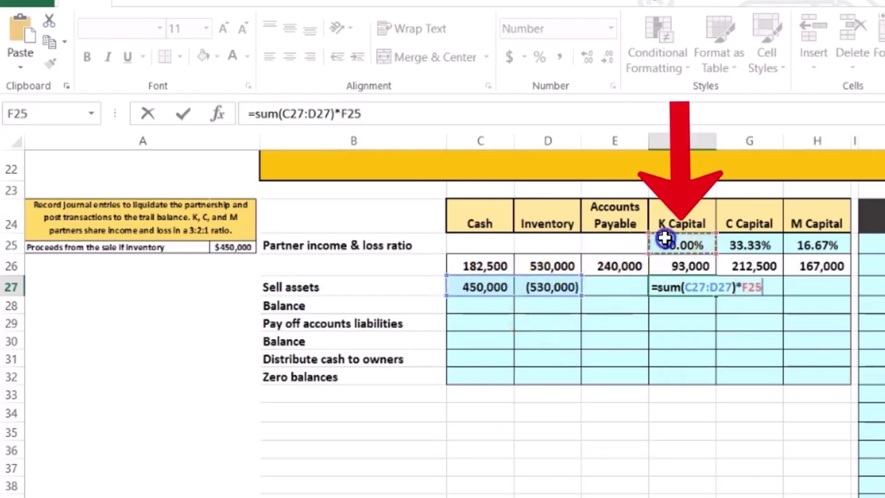
key(Return)
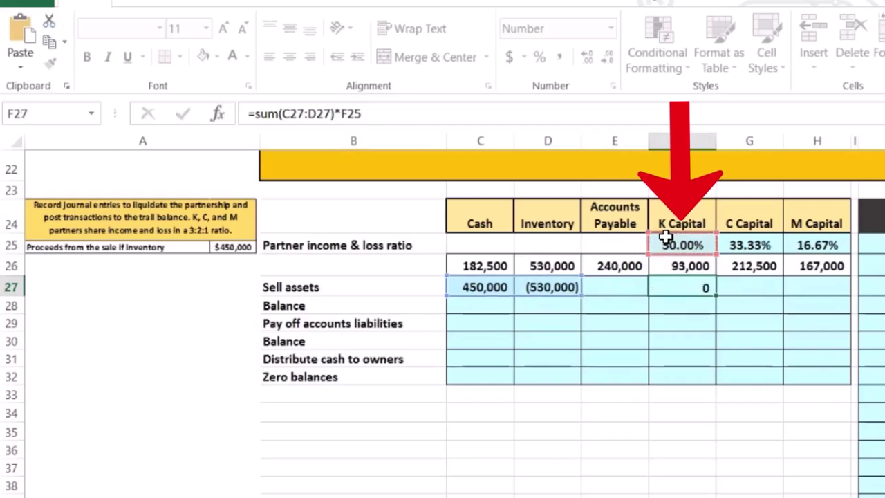
key(Up)
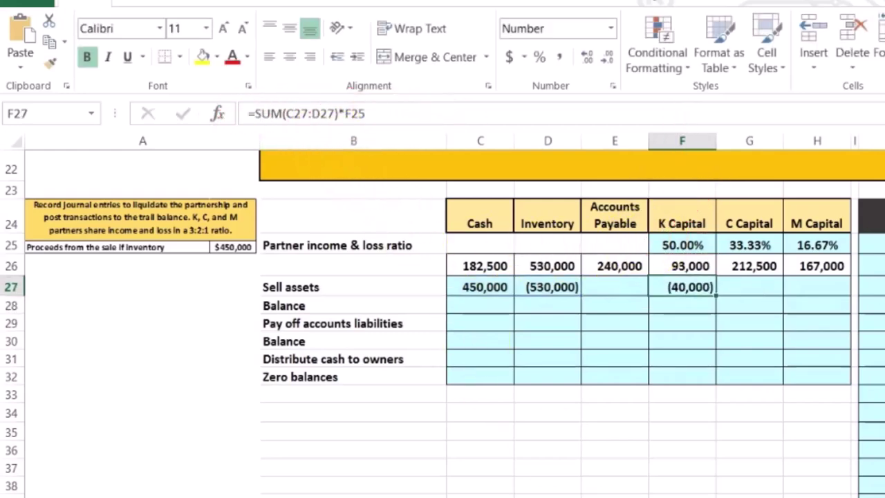
Switch to Calculator, check K's share by computing 450,000 minus 530,000 times .5, and close Calculator
key(alt+Tab)
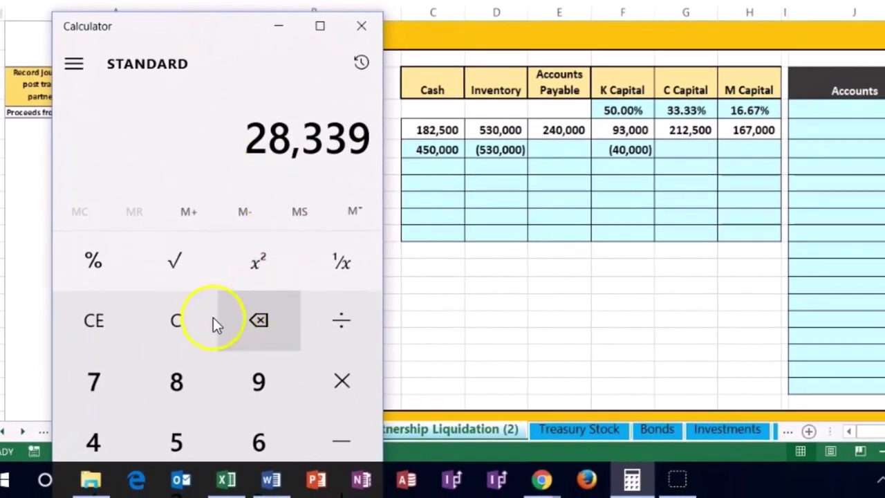
click(196, 325)
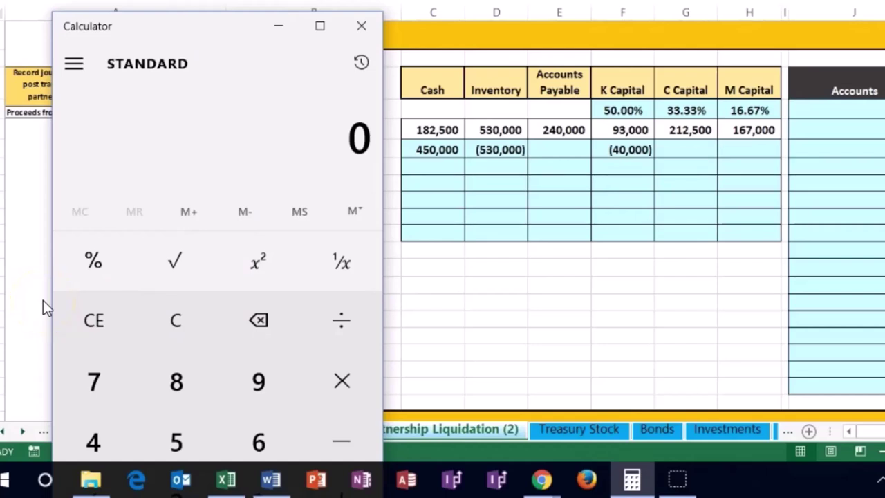
text(450)
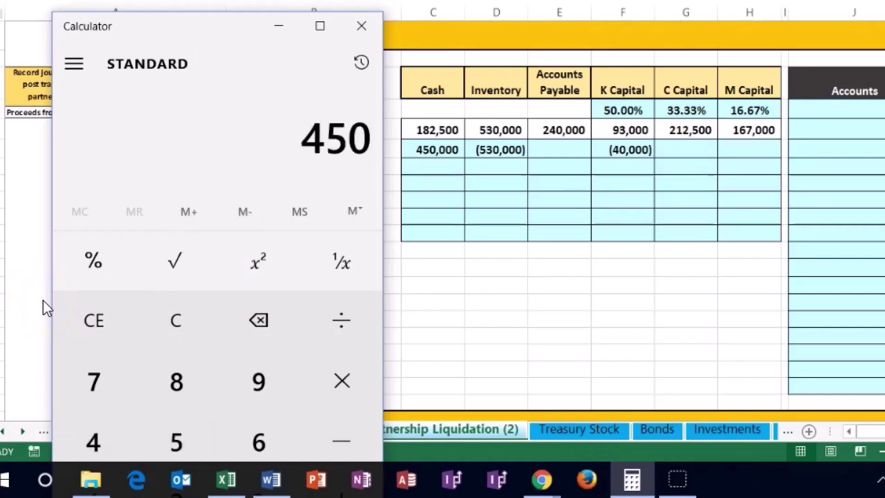
text(53000)
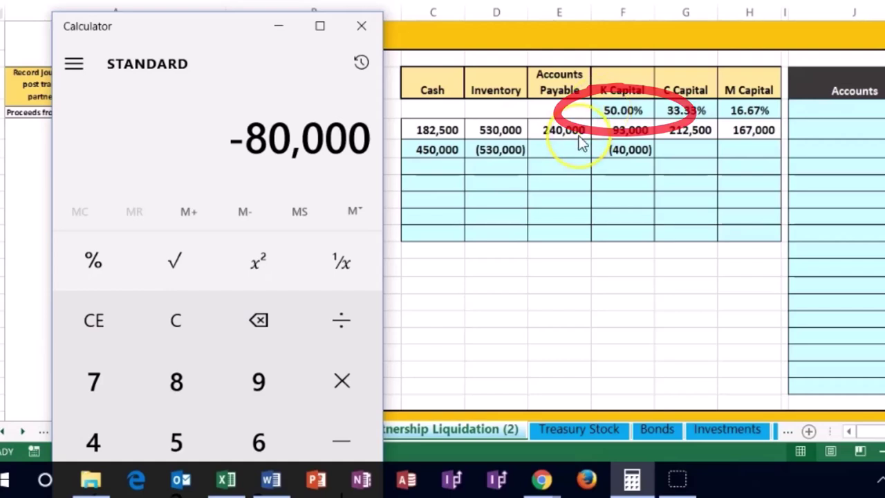
text(*.5)
key(Return)
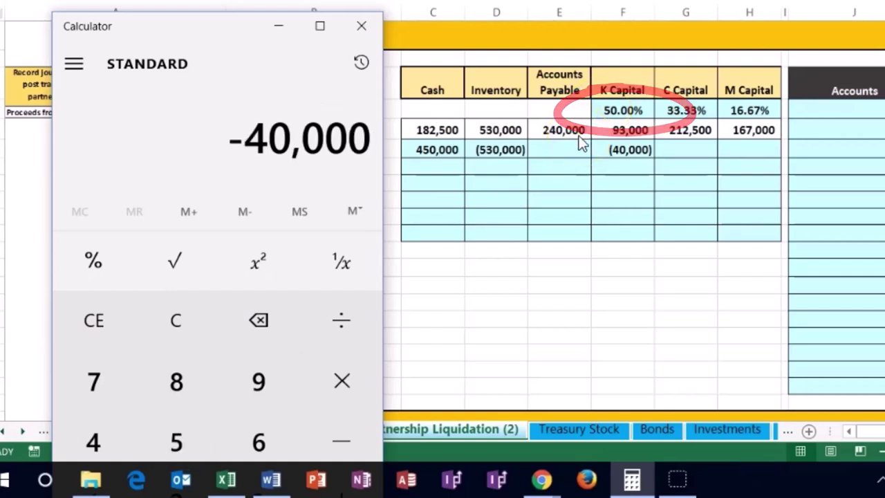
click(362, 26)
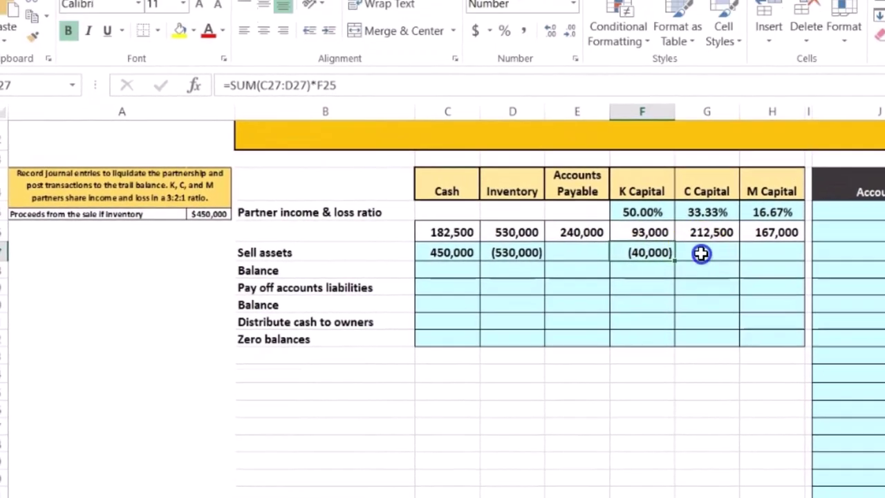
Calculate C's share of the sale loss in G27 with the formula =SUM(C27:D27)*G25
click(701, 253)
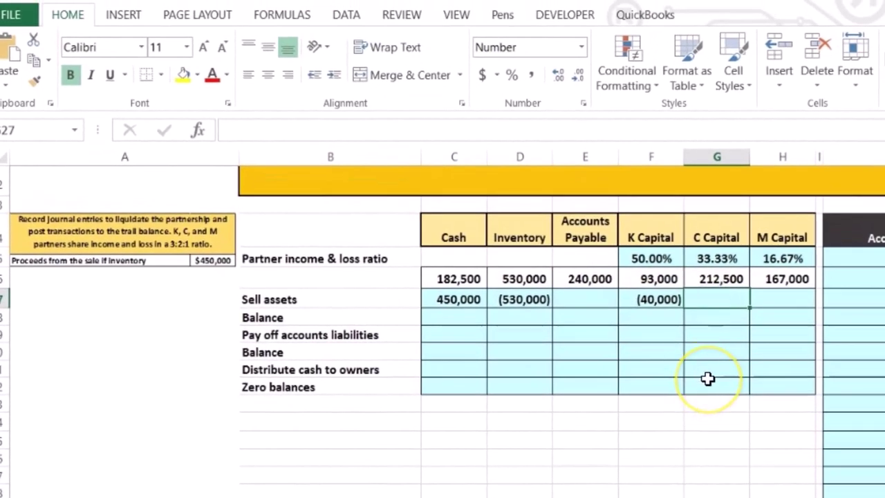
text(=su)
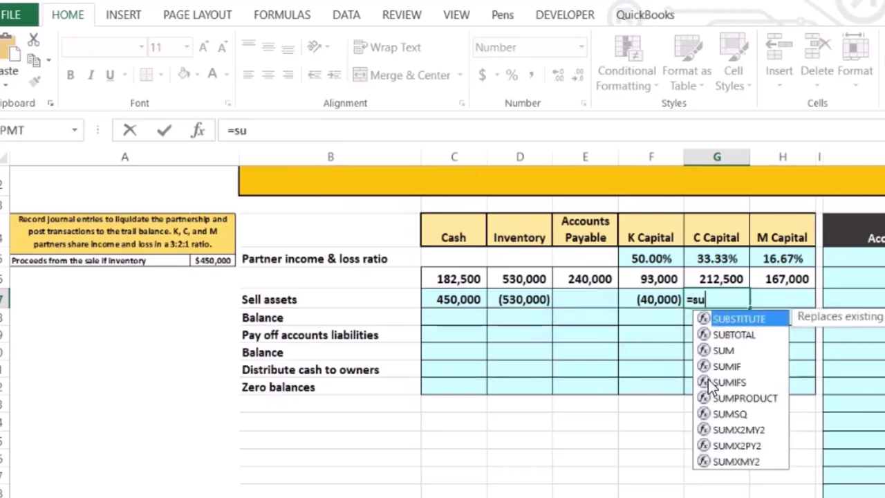
text(m()
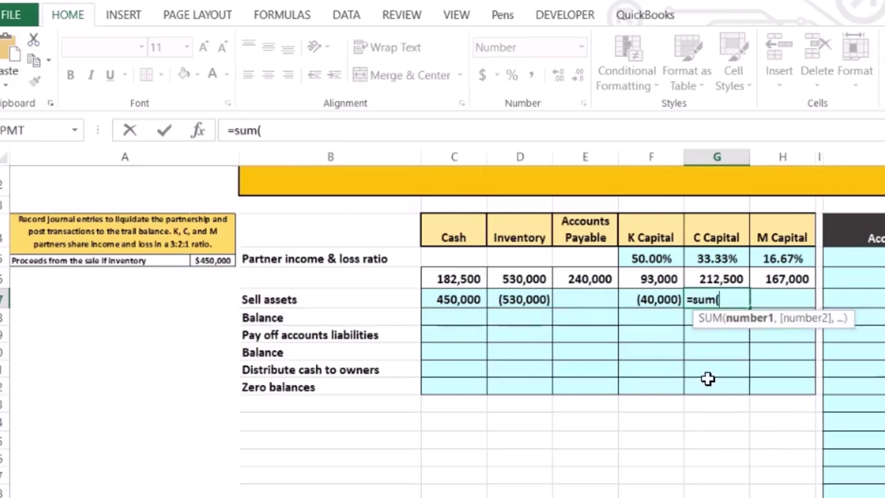
drag(456, 299, 502, 298)
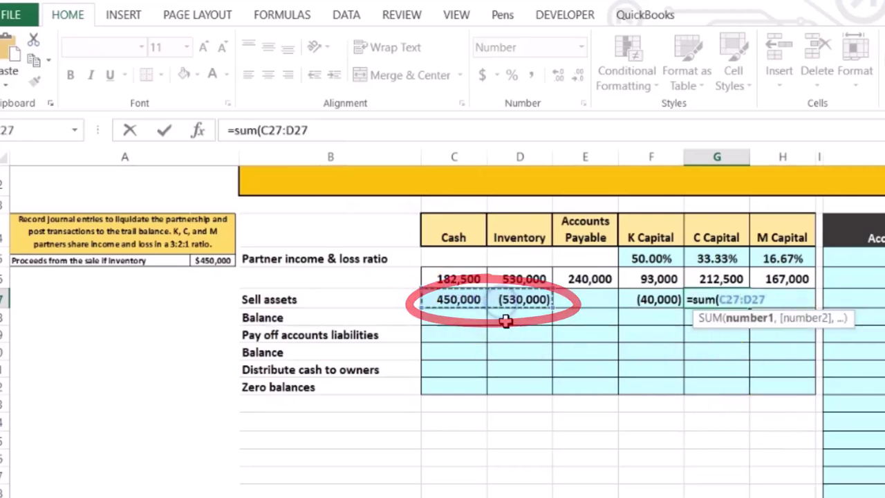
text()*)
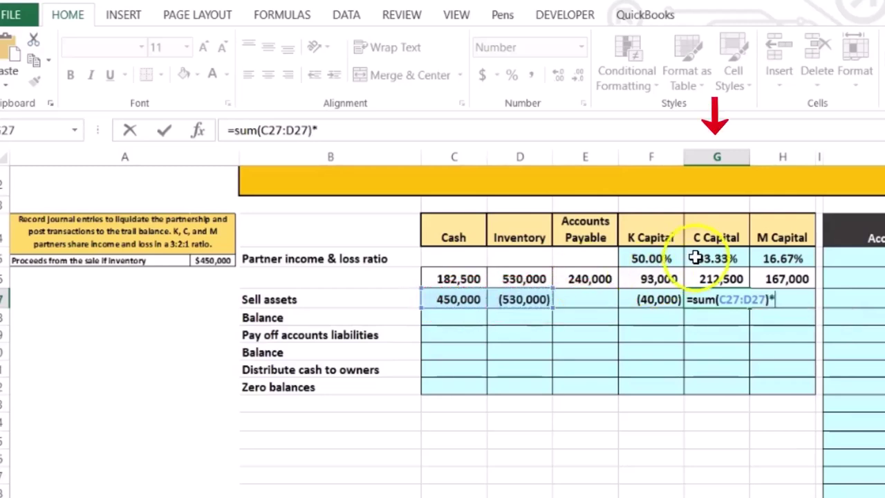
click(712, 255)
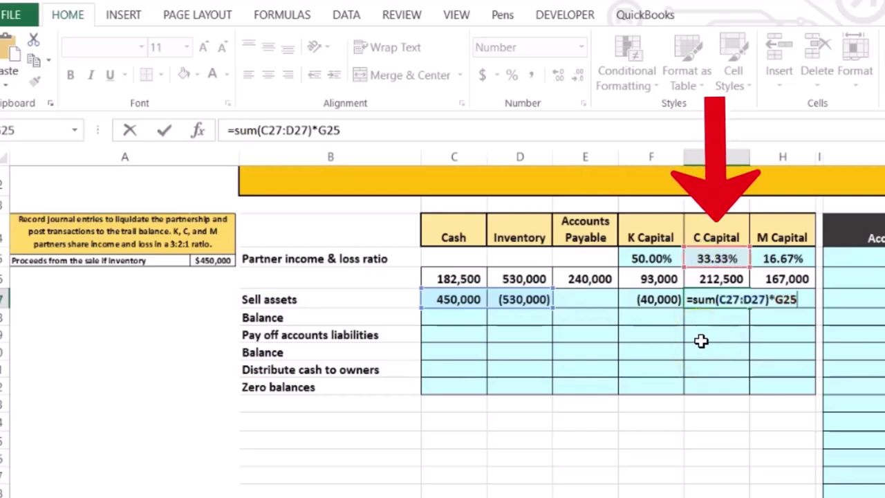
key(Return)
key(Up)
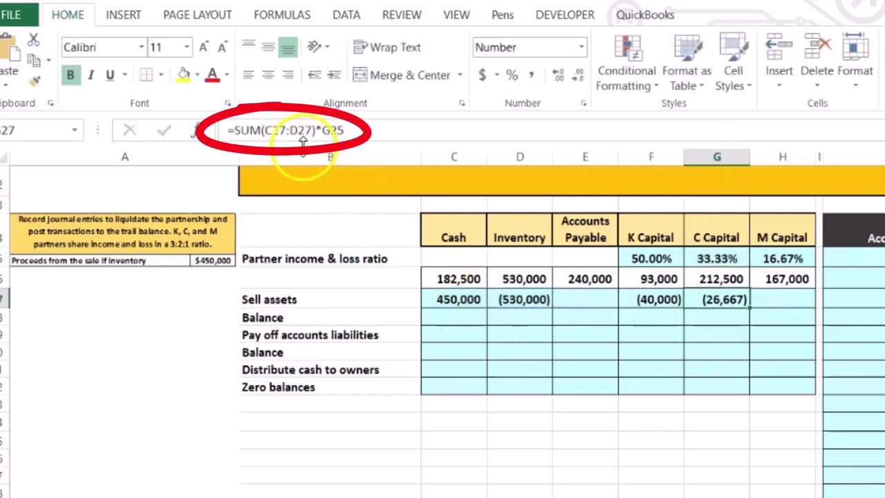
Open Calculator to check C's share of the sale loss
key(XF86Calculator)
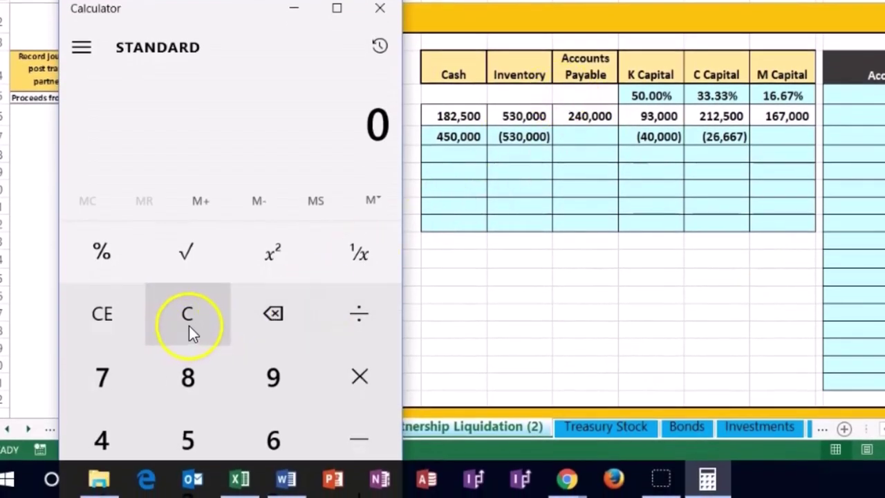
text(530,000)
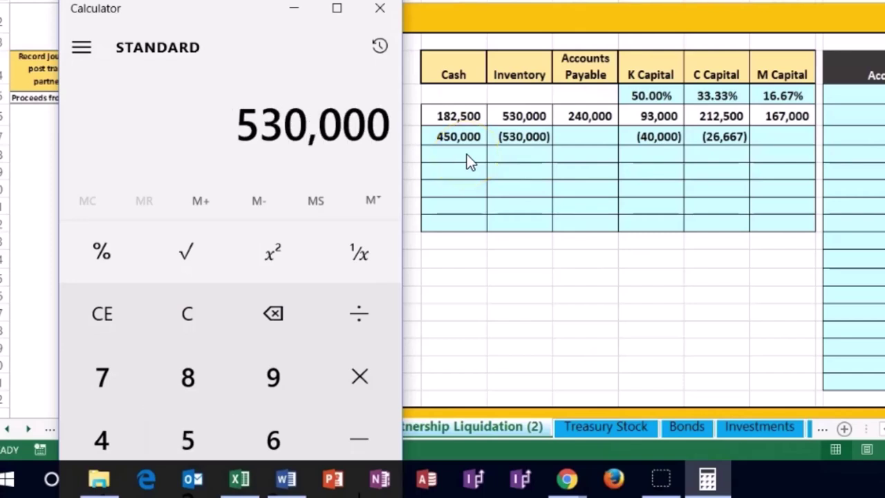
key(BackSpace)
key(BackSpace)
key(BackSpace)
key(BackSpace)
key(BackSpace)
key(BackSpace)
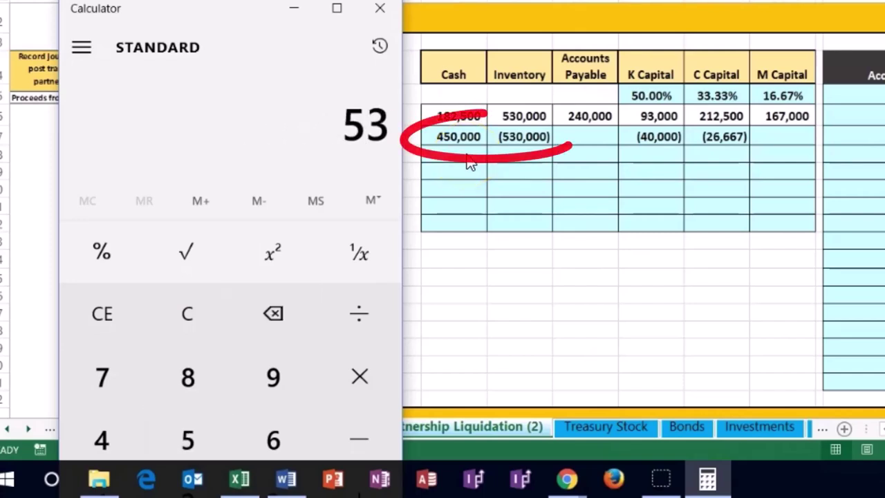
Compute the loss on the inventory sale in Calculator as 450,000 minus 530,000
text(45)
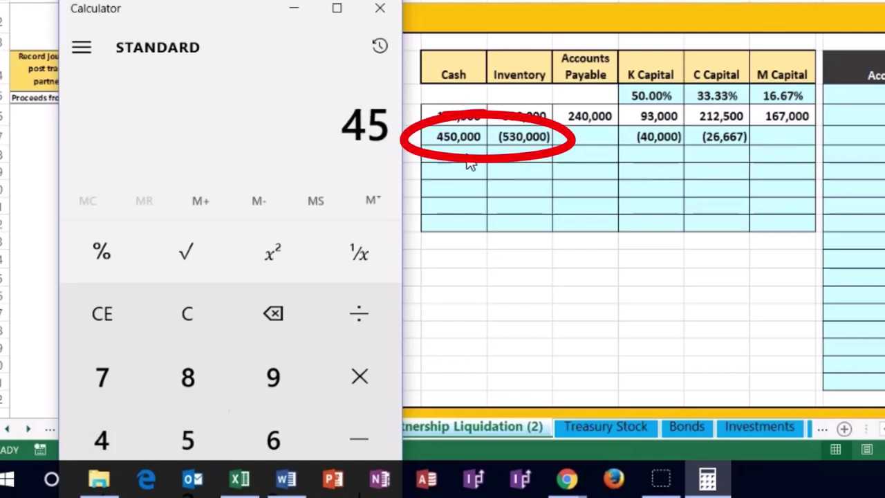
text(0,000)
key(minus)
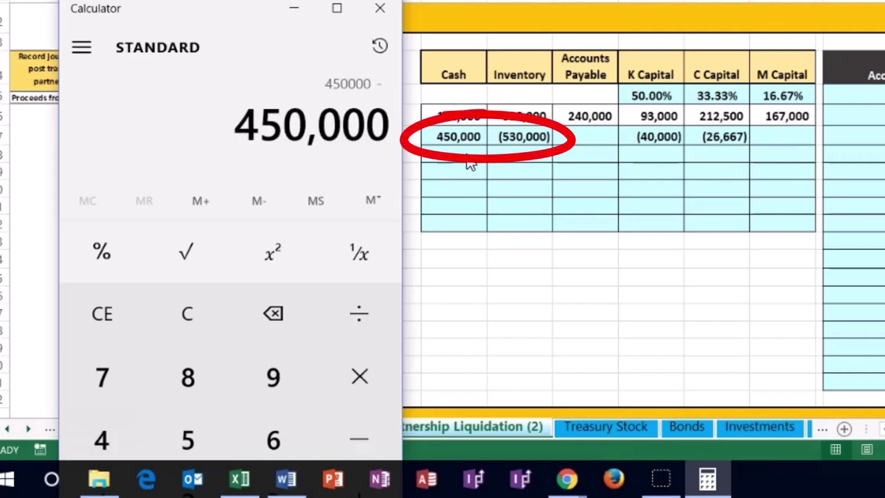
text(530000)
key(Return)
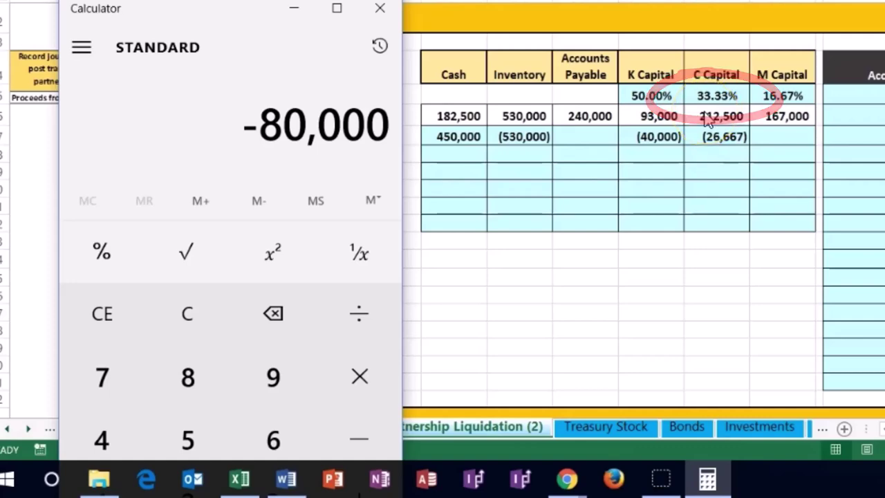
Multiply the sale loss by .3333 in Calculator to check C's share, and return to the Excel worksheet
text(.3333)
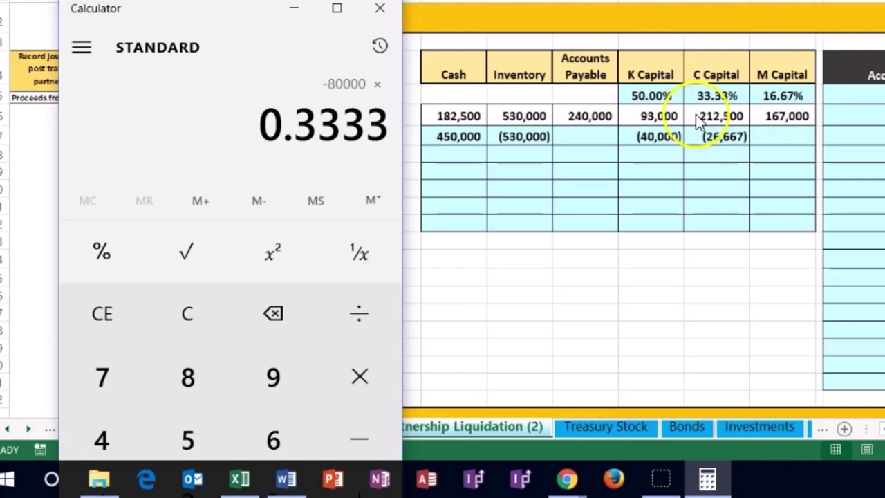
key(Return)
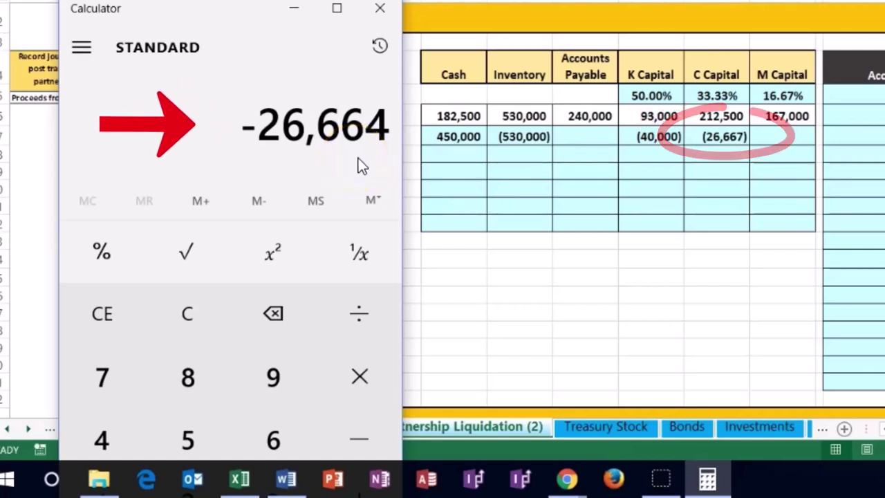
click(721, 142)
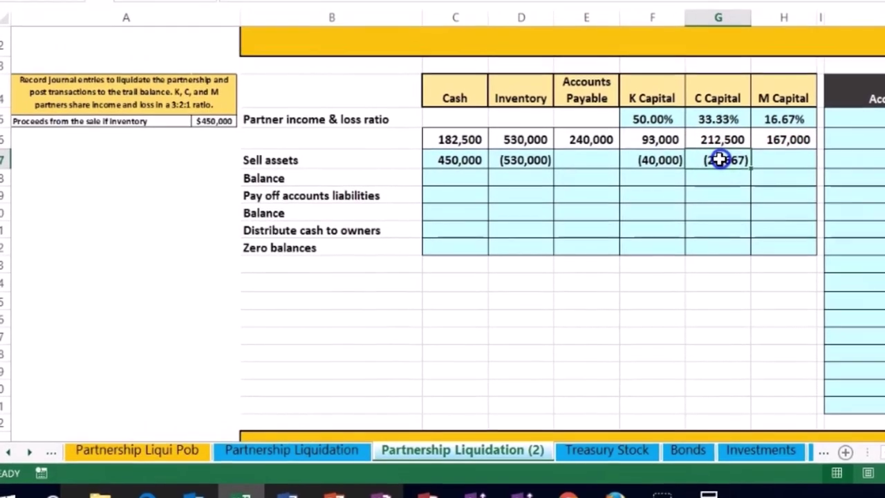
Review the formula for C's share of the loss in G27 and the ratio formula in G25
double_click(717, 137)
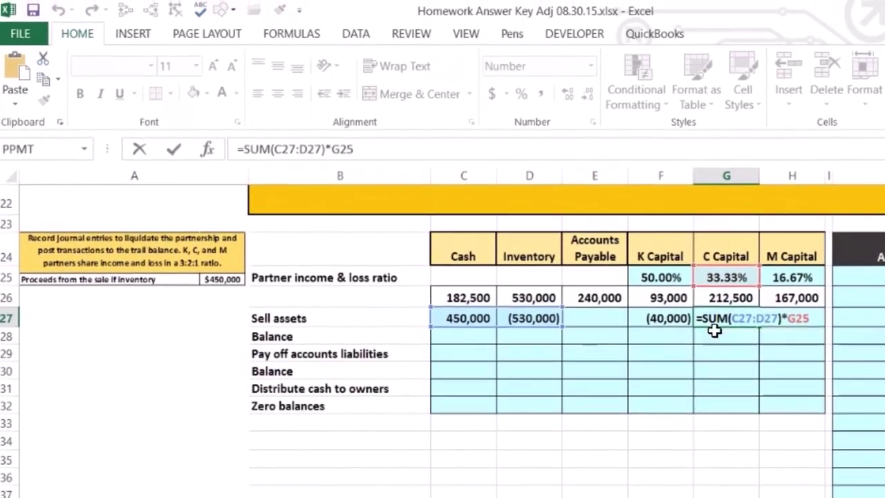
key(Return)
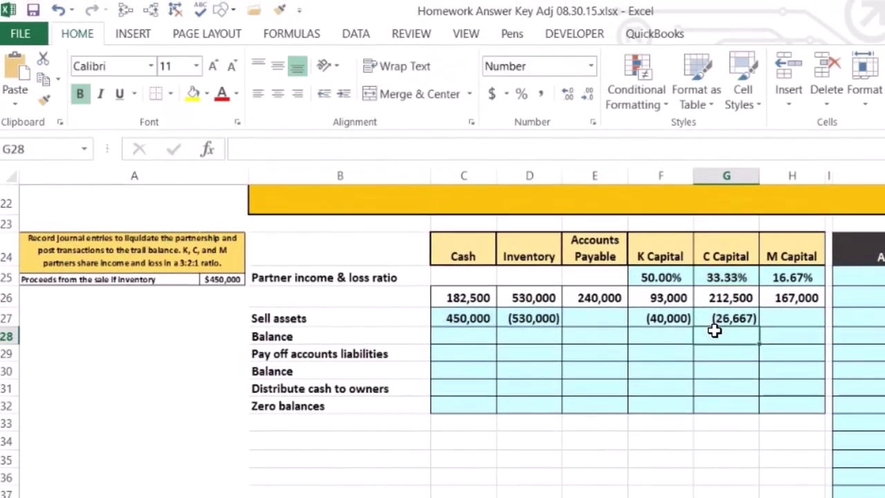
click(712, 318)
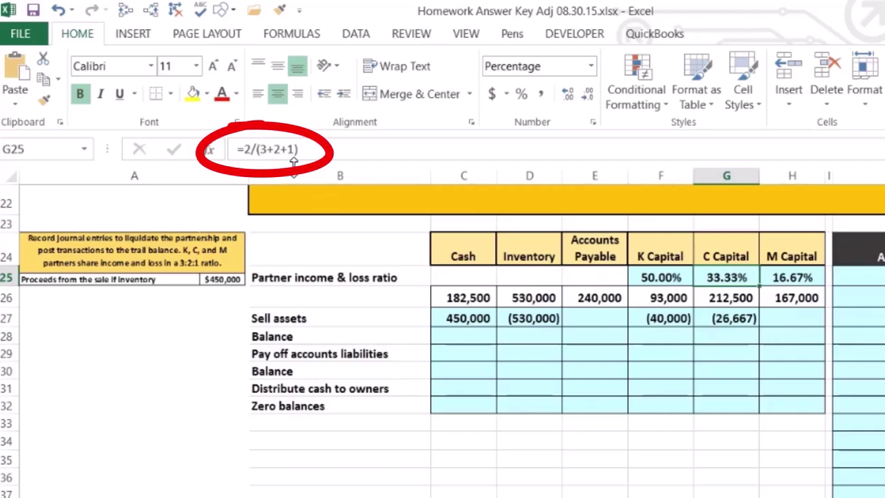
Calculate M's share of the sale loss in H27 with the formula =SUM(C27:D27)*H25
click(804, 313)
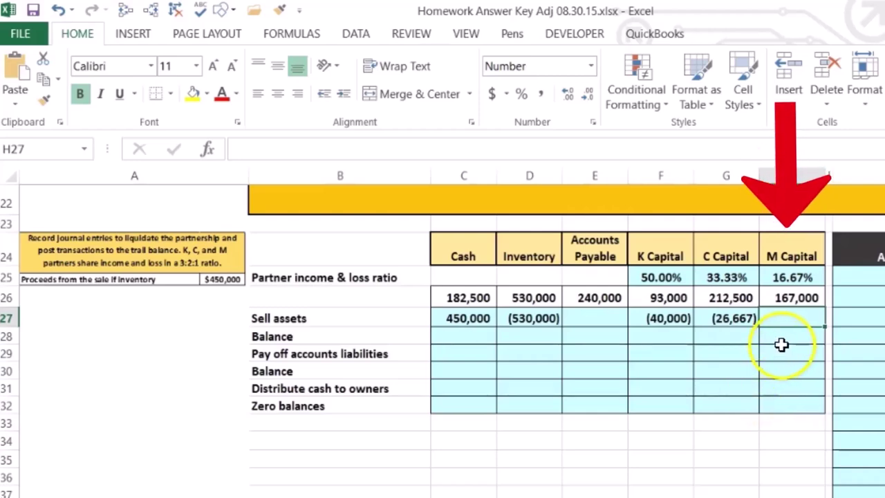
text(sum()
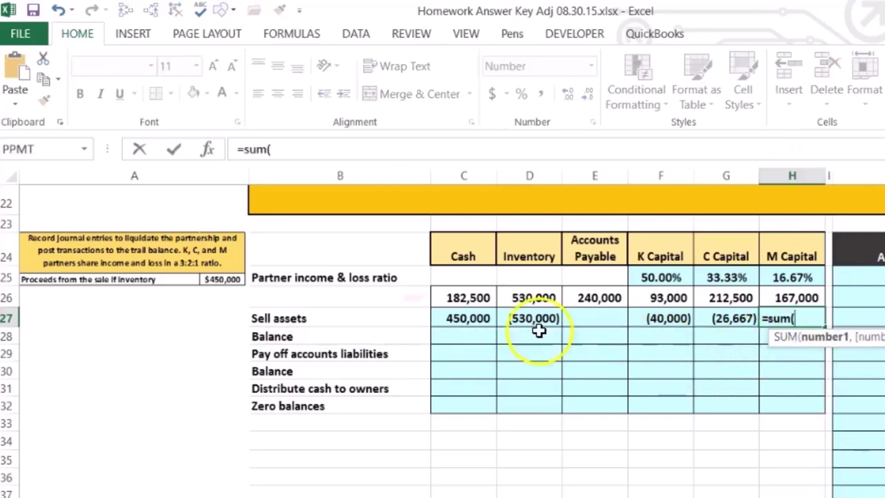
drag(470, 320, 505, 318)
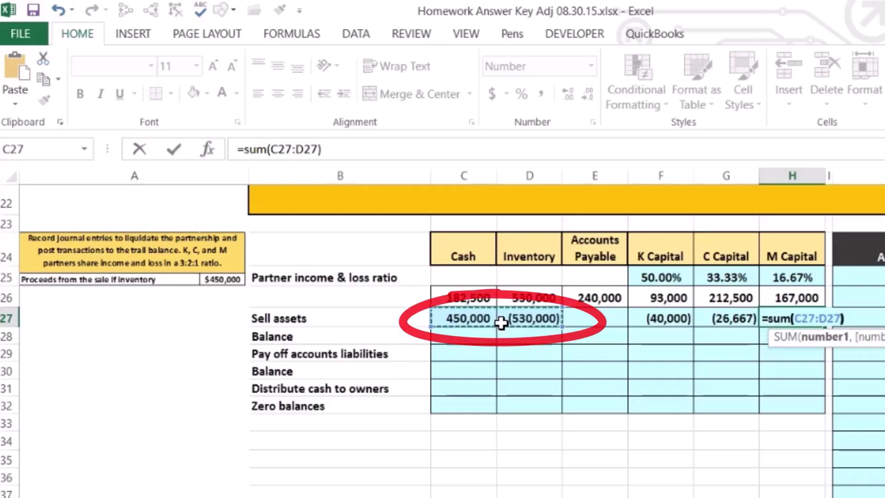
text()*)
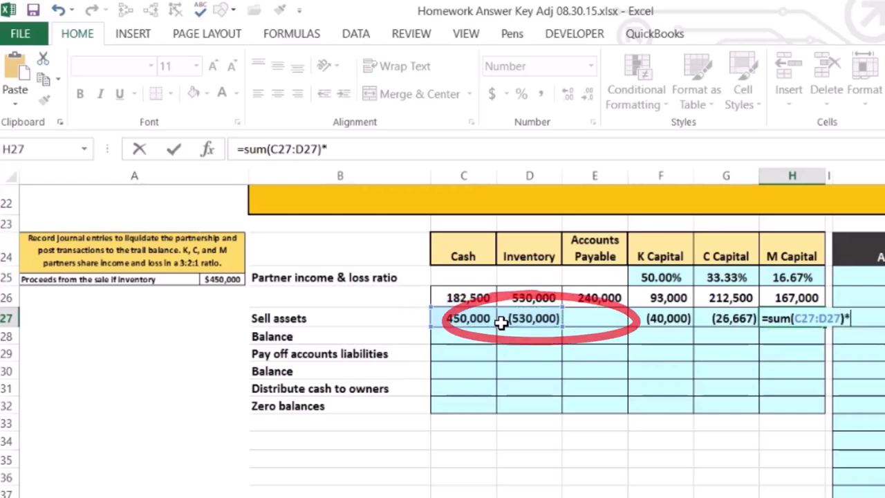
click(781, 277)
key(Return)
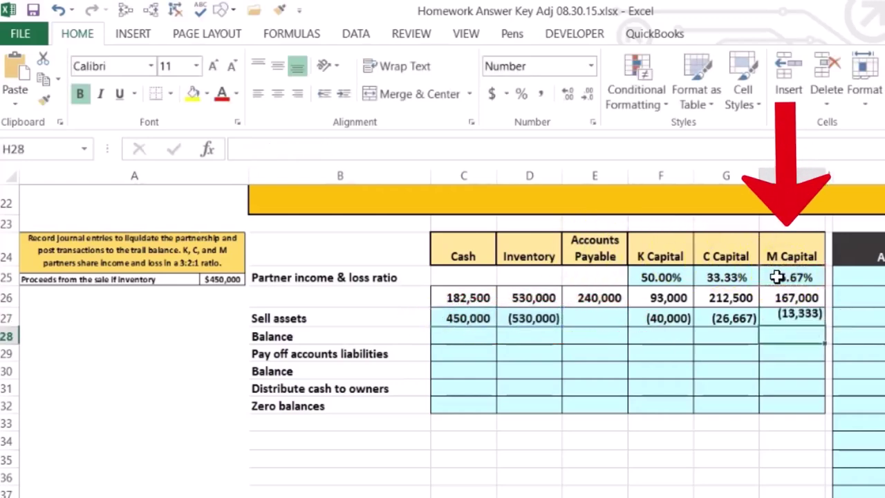
key(Up)
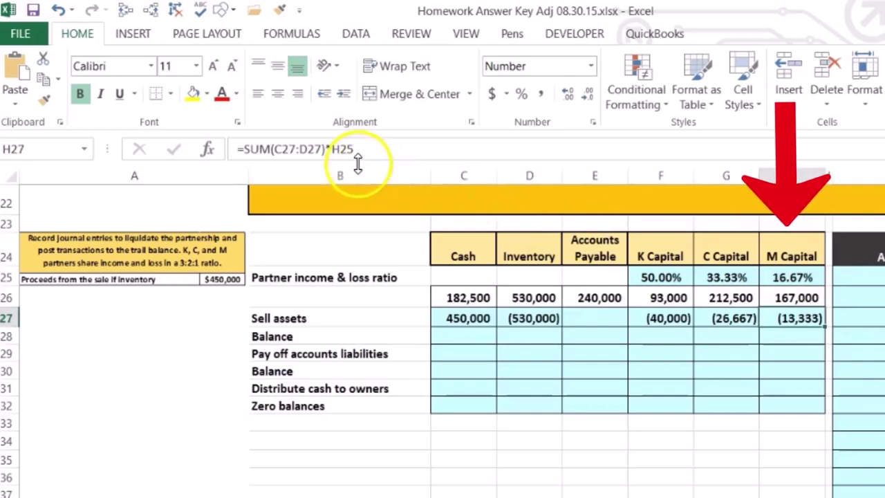
Switch to Calculator and check M's share by subtracting 530,000 from 450,000 and multiplying the difference by .1667
click(604, 493)
click(280, 491)
text(4500000)
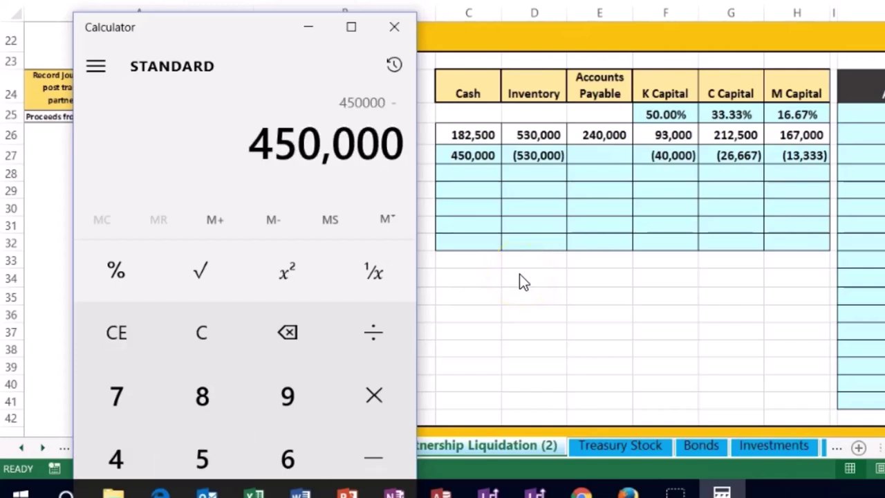
text(530000)
key(Return)
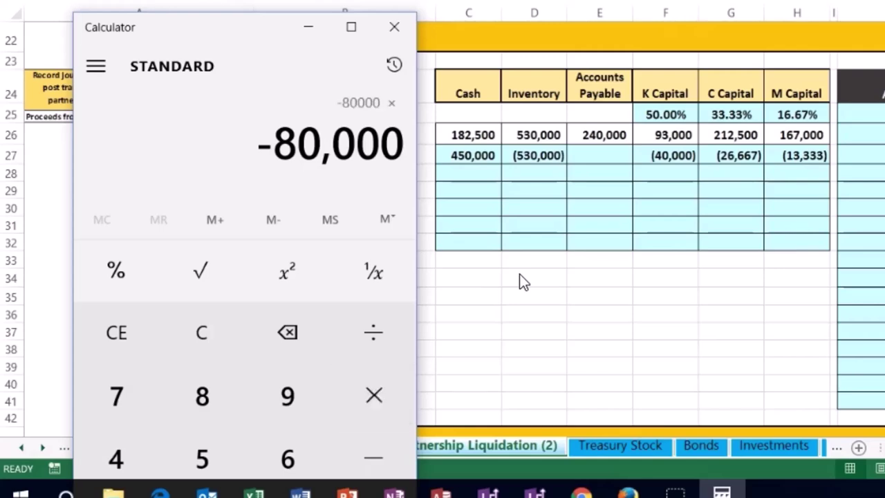
mouse_move(795, 138)
mouse_down()
mouse_move(849, 111)
mouse_move(785, 131)
mouse_up()
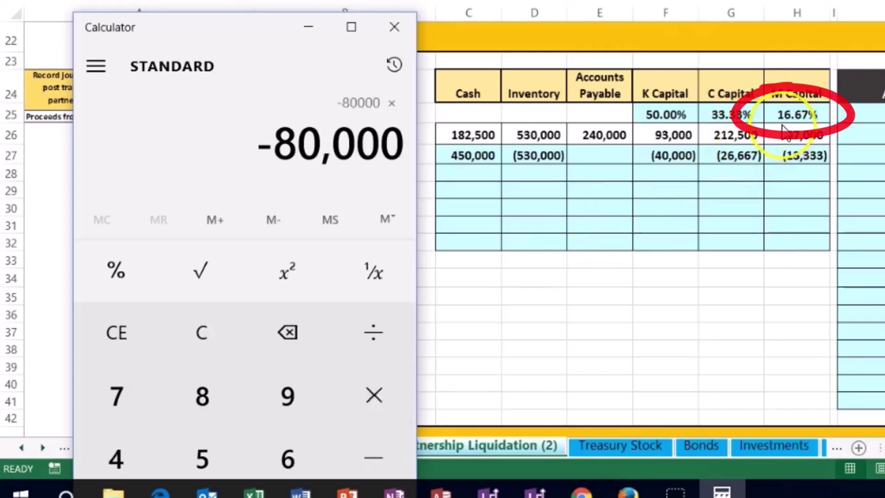
text(0.166)
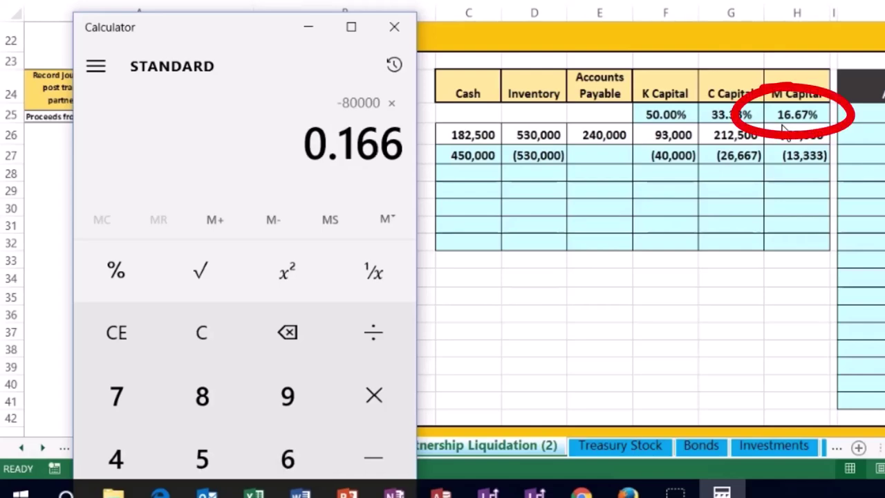
text(7)
key(Return)
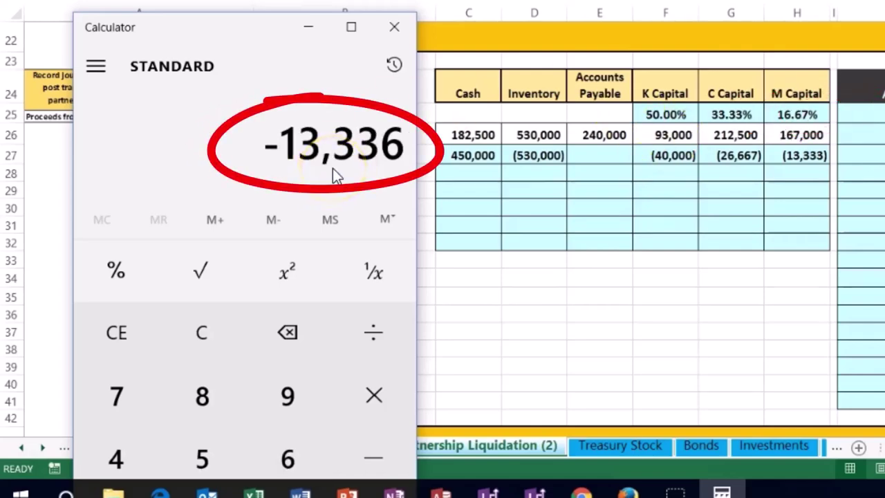
Return to the Excel worksheet and review M's loss-share formula in H27 and the ratio formula in H25
click(781, 165)
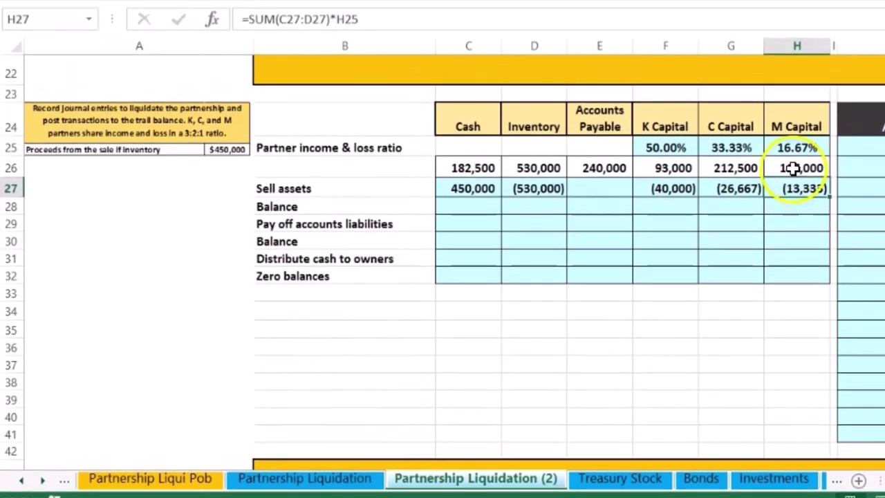
click(795, 114)
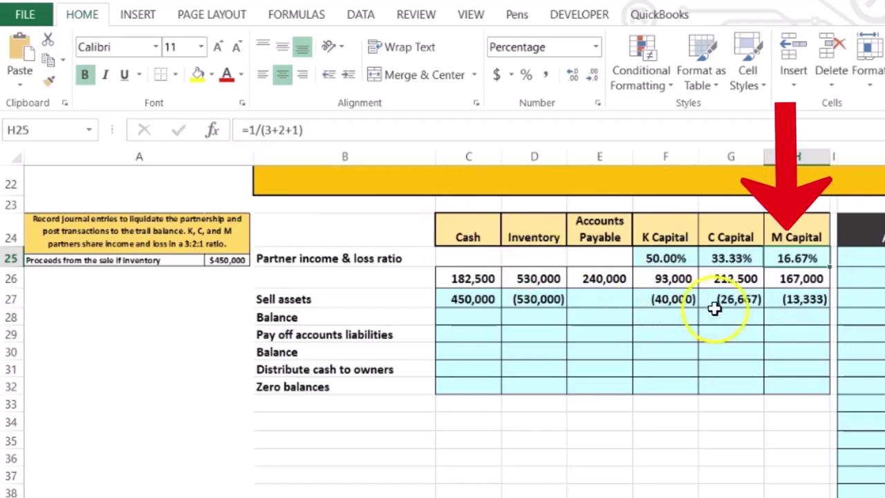
click(791, 301)
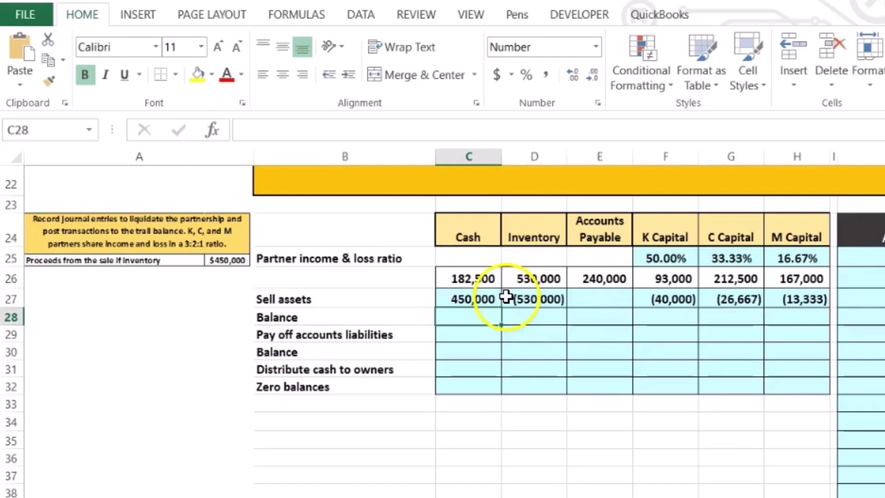
Calculate the cash balance after the asset sale in C28 with the formula =C26+C27
text(=)
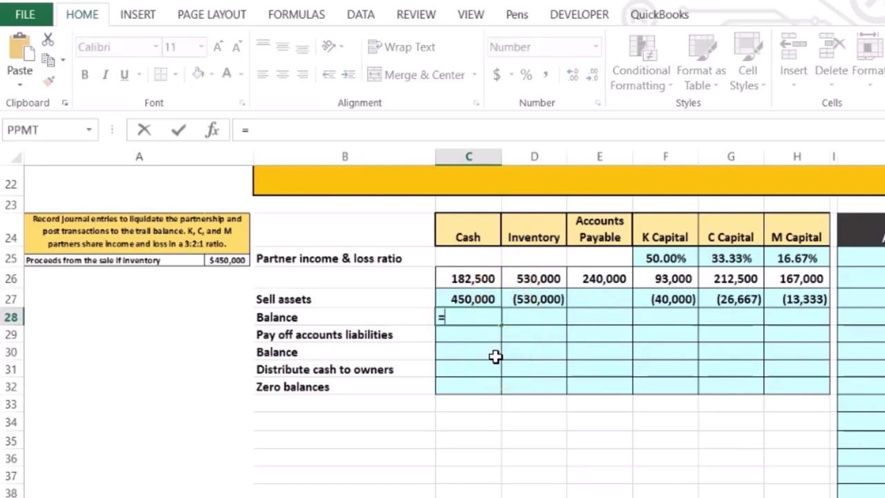
click(462, 278)
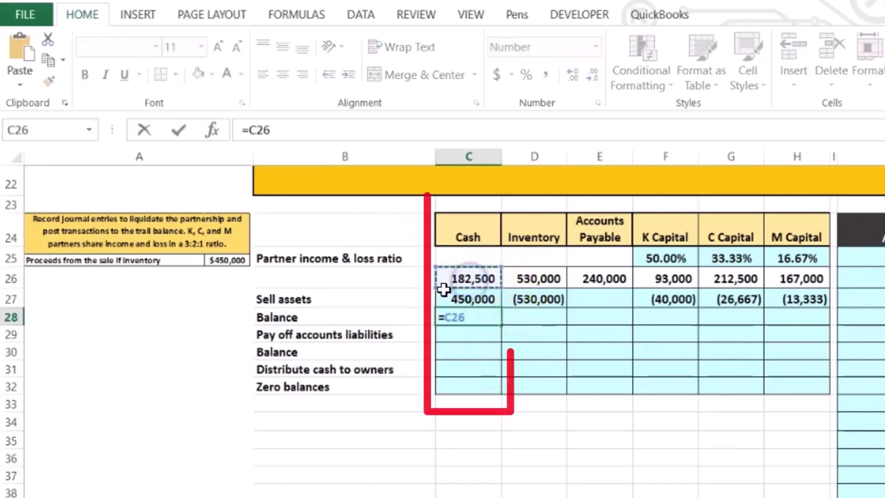
text(+)
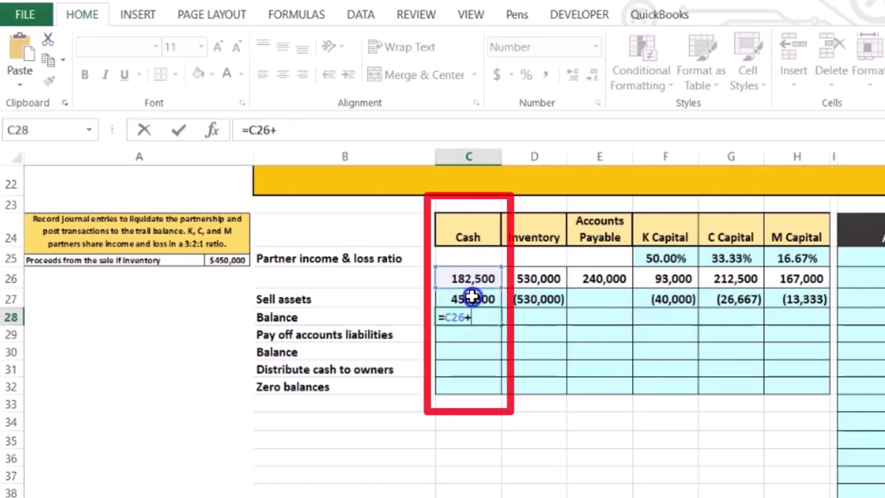
click(459, 299)
key(Return)
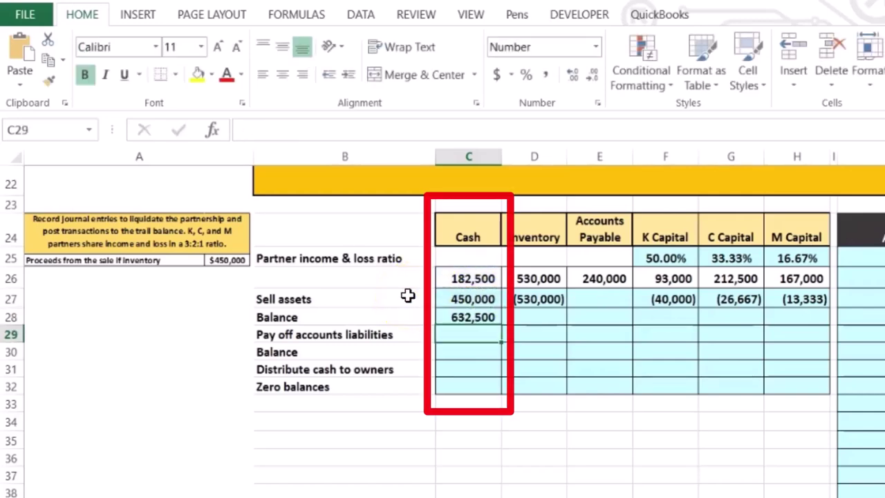
Enter the formula =D26+D27 in D28 for the inventory balance after the sale
key(Right)
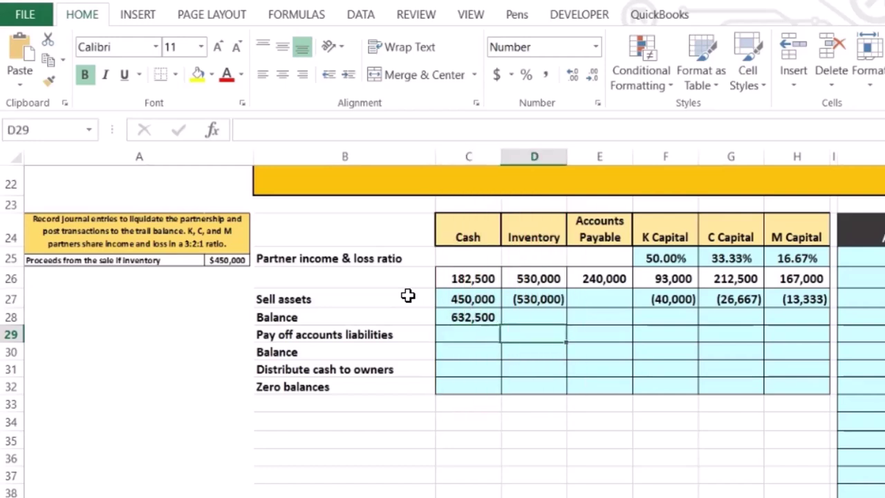
key(Up)
text(=)
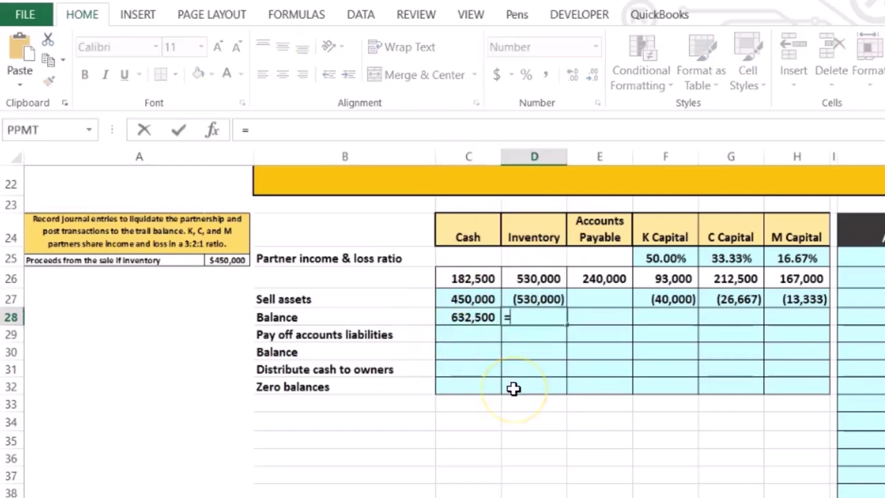
click(546, 278)
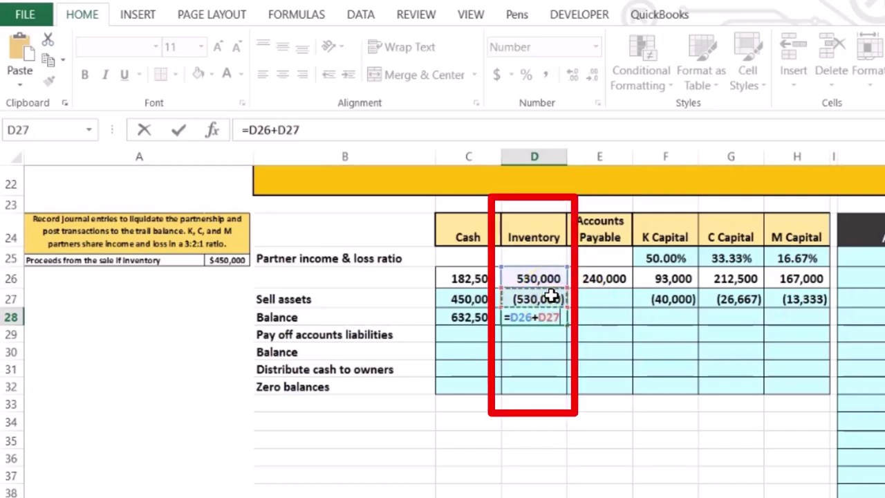
key(Return)
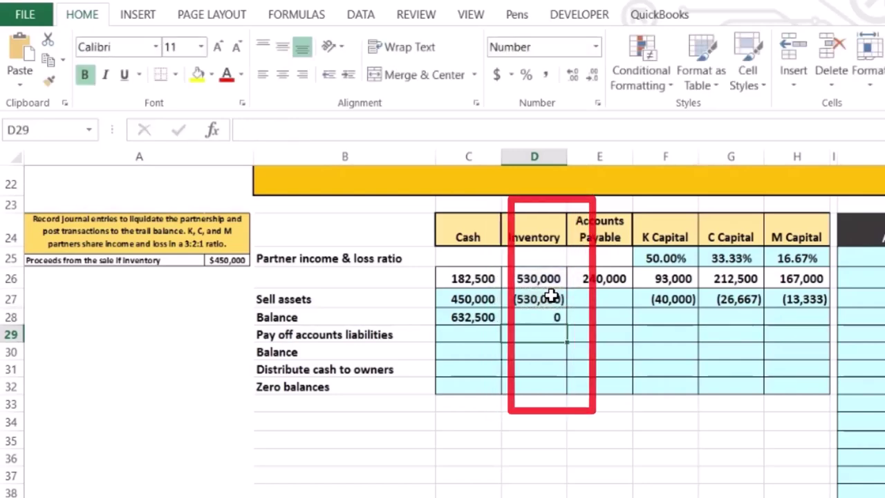
Clear the inventory balance in D28 and try the subtraction formula =D26-D27 there instead
key(Up)
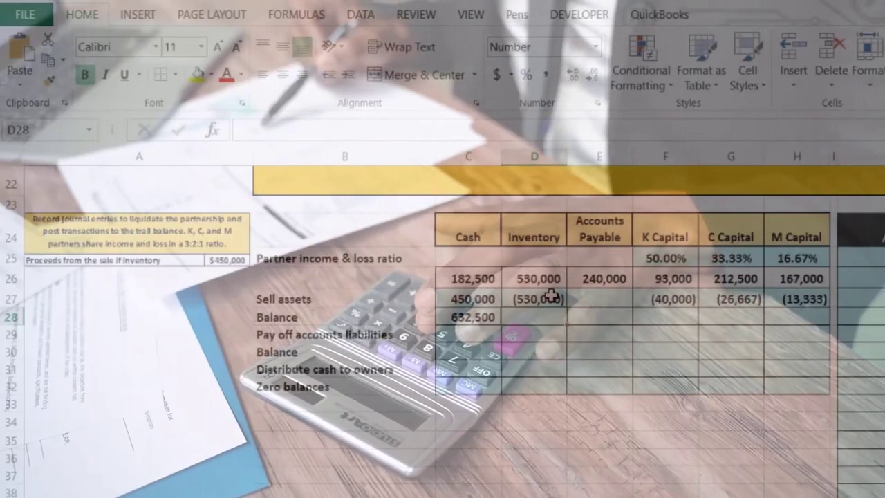
text(=)
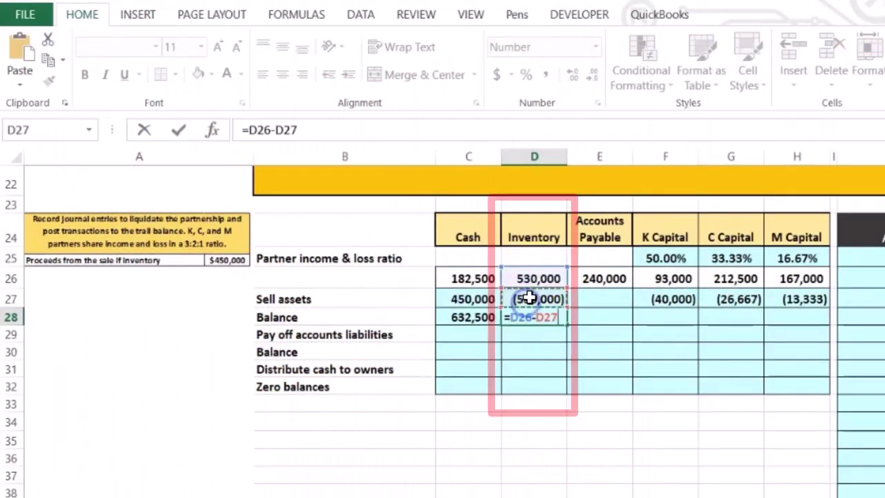
key(Return)
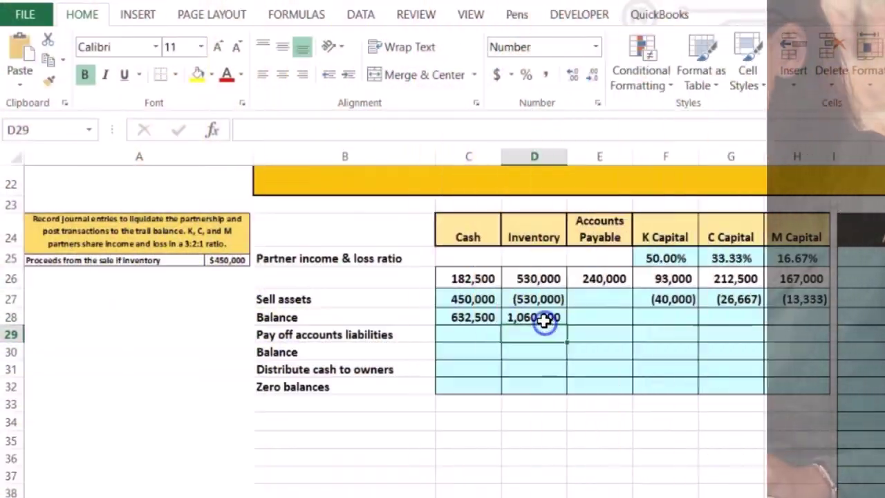
Replace the subtraction formula in D28 with =D26+D27 to calculate the inventory balance
click(539, 320)
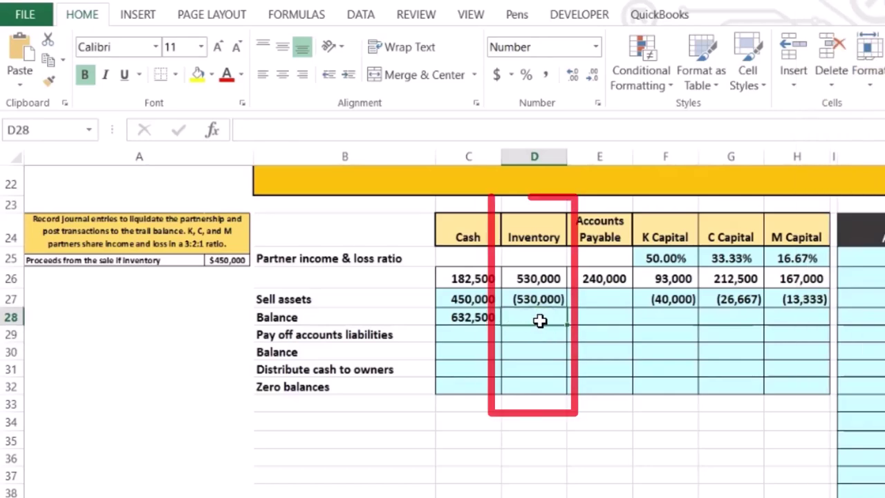
text(=)
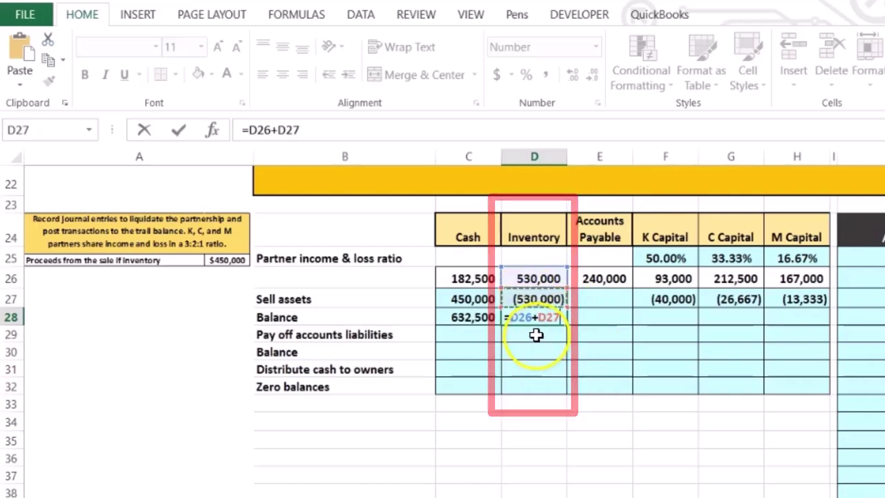
key(Return)
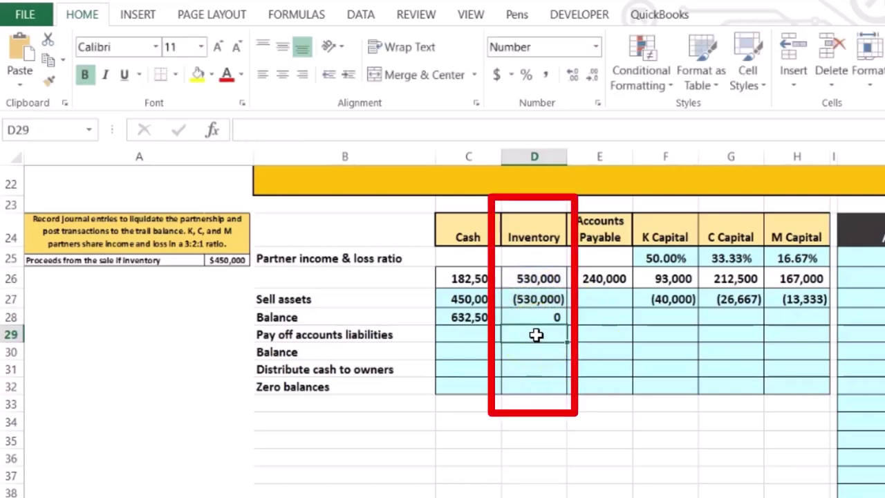
click(604, 311)
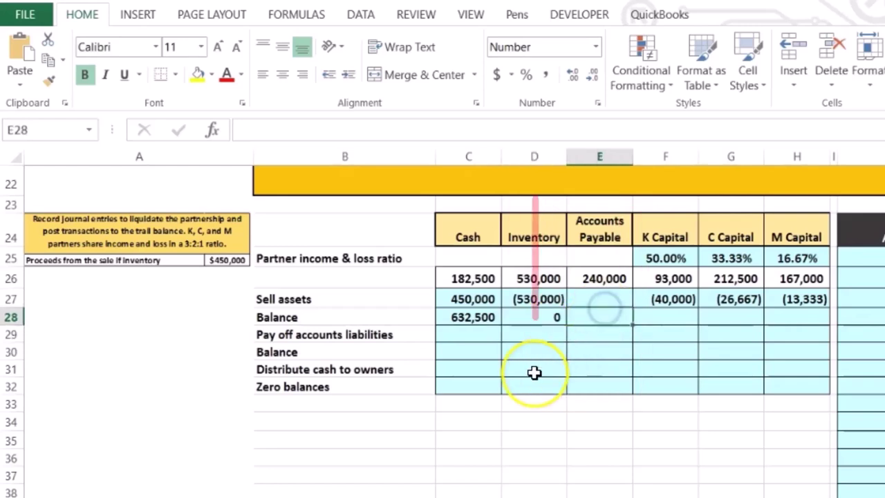
Carry the accounts payable balance into E28 with +E26 and calculate the K Capital balance in F28 with =F26+F27
text(+)
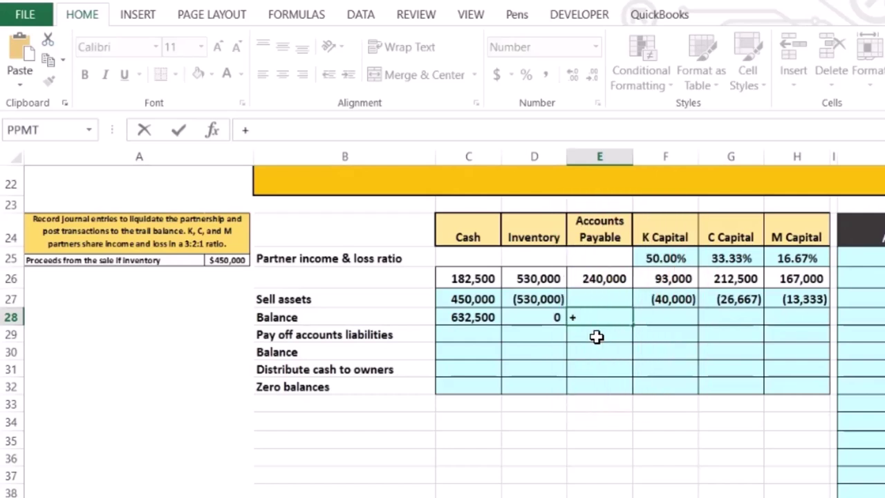
click(605, 280)
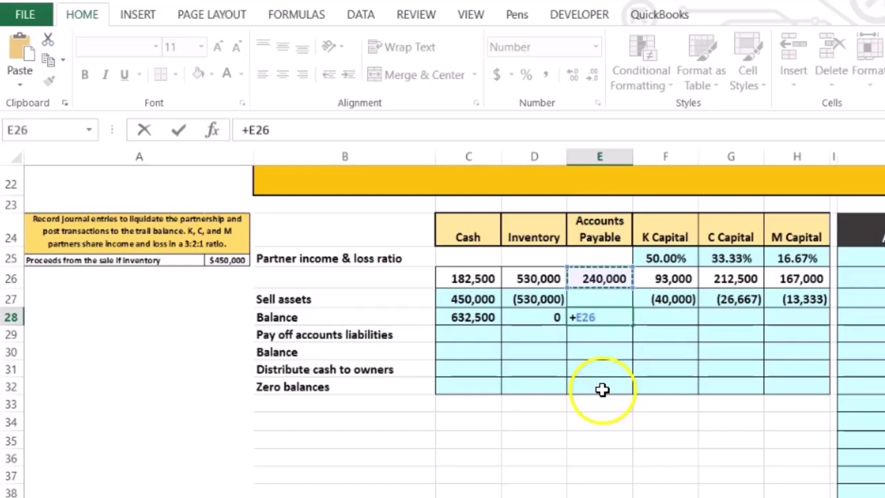
key(Tab)
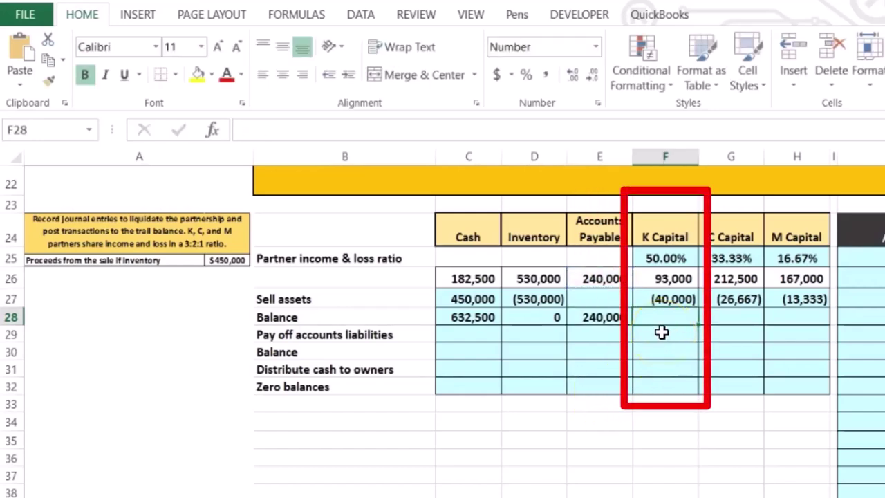
text(=)
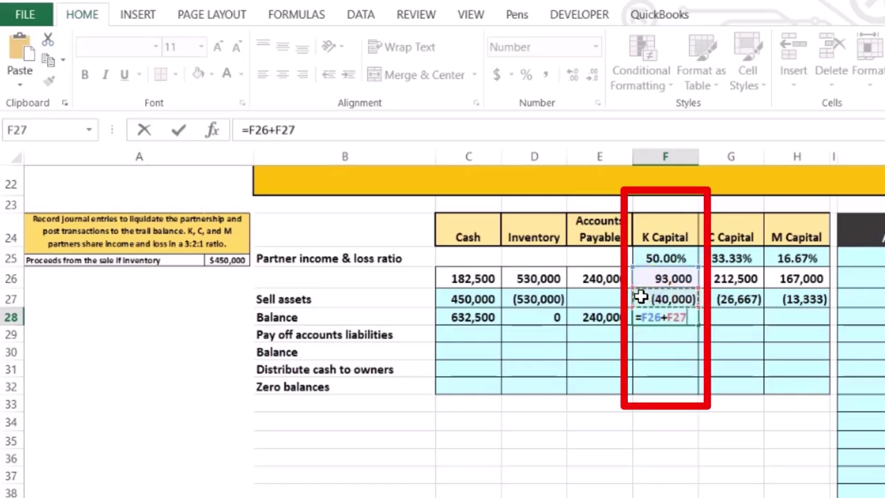
key(Return)
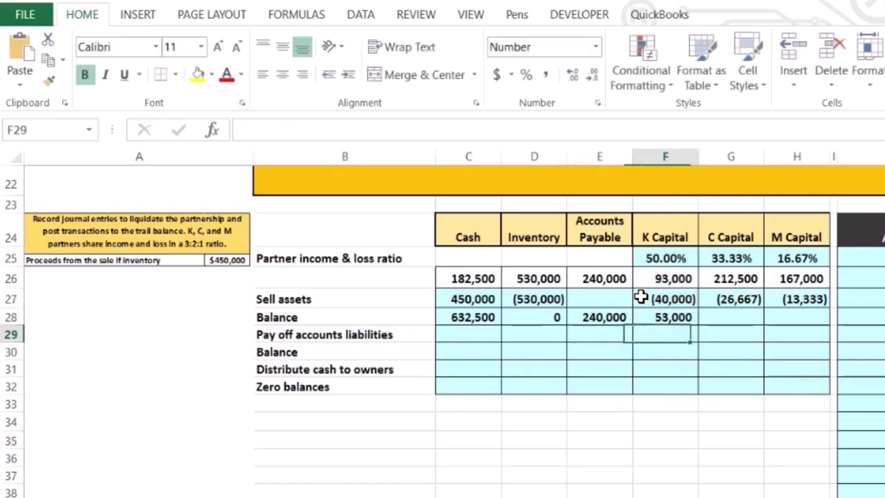
Calculate the C Capital balance after the asset sale in G28 with the formula =G26+G27
key(Up)
key(Right)
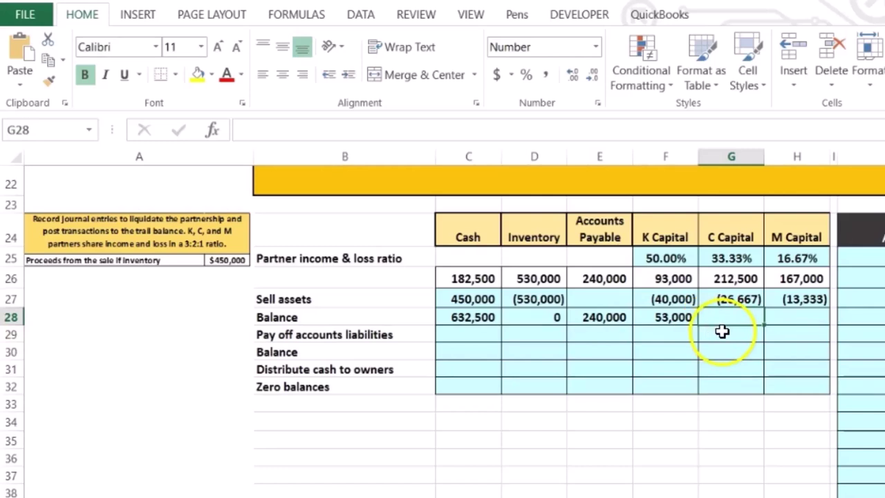
text(=)
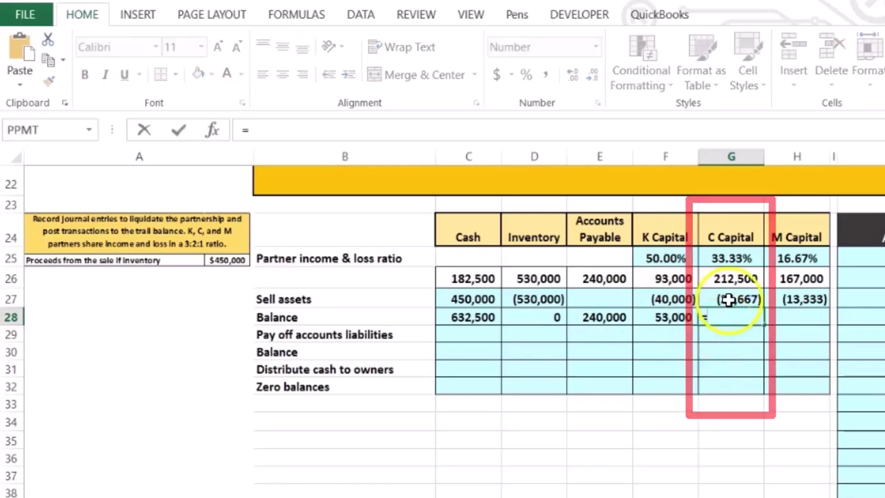
click(739, 277)
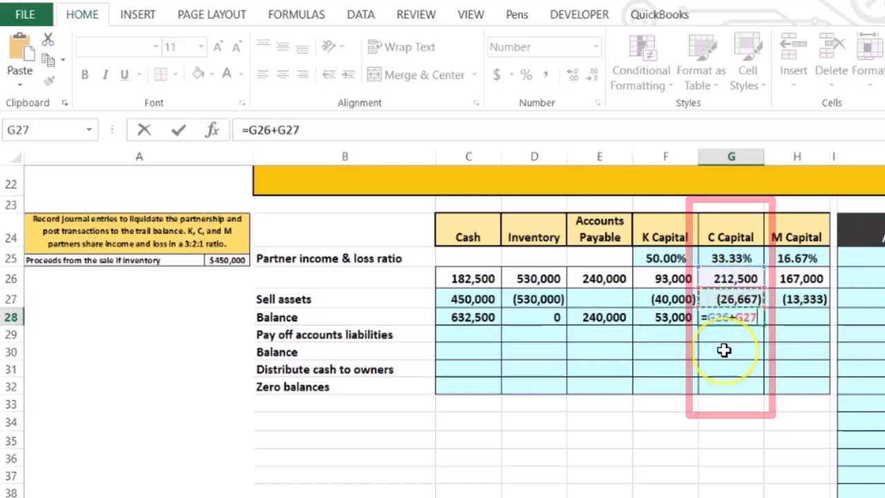
key(Return)
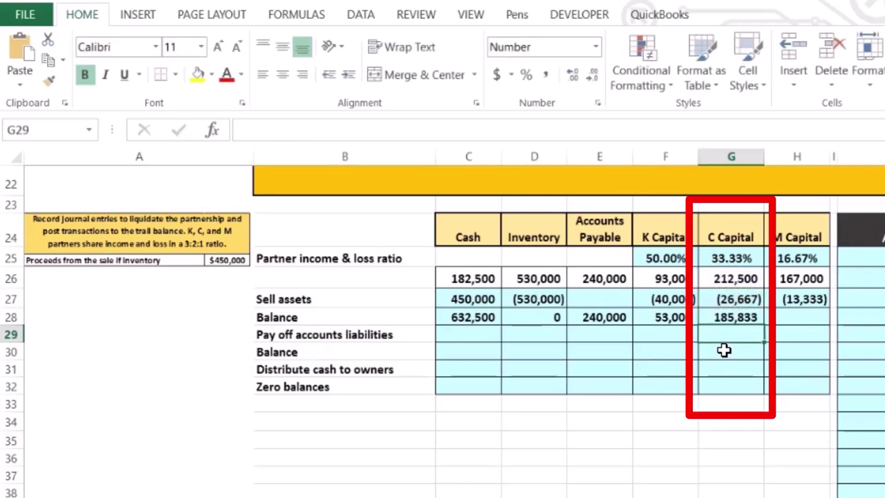
Calculate the M Capital balance after the asset sale in H28 with the formula =H26+H27
key(Right)
key(Up)
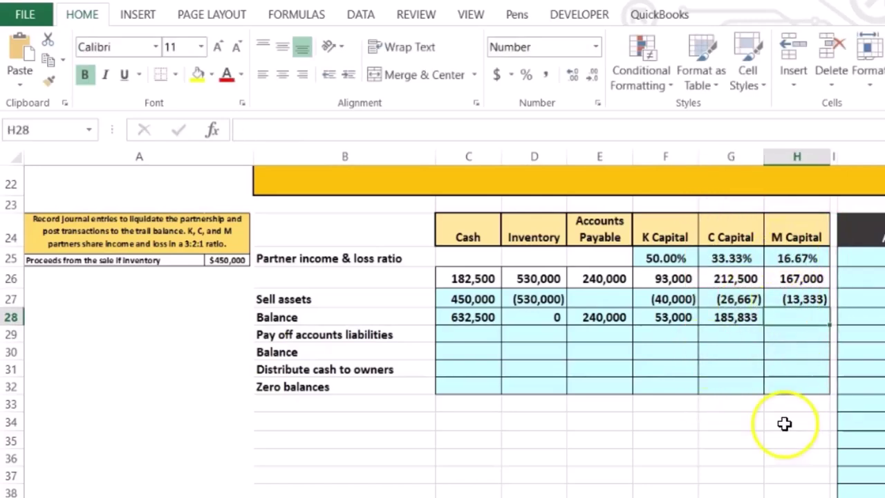
text(=)
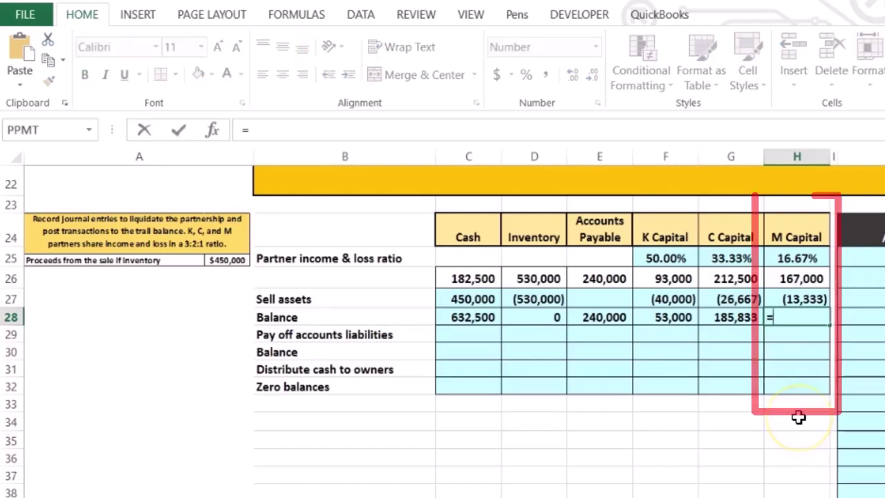
click(802, 280)
text(+)
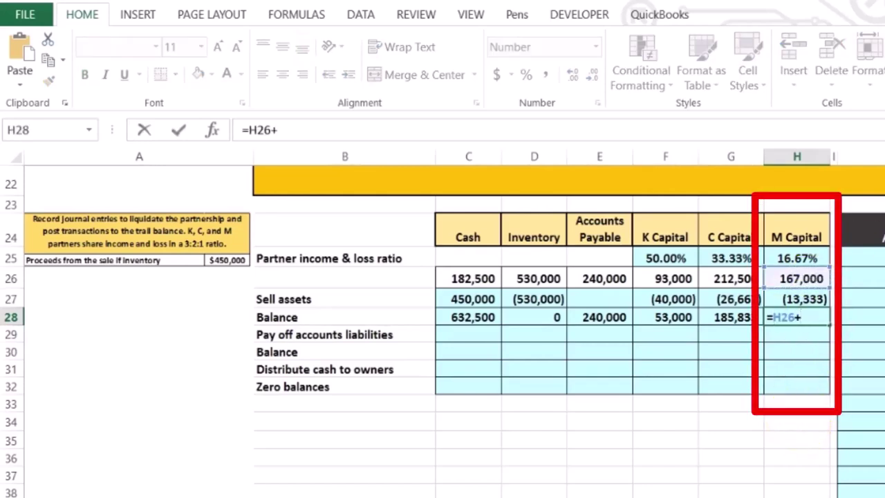
click(802, 299)
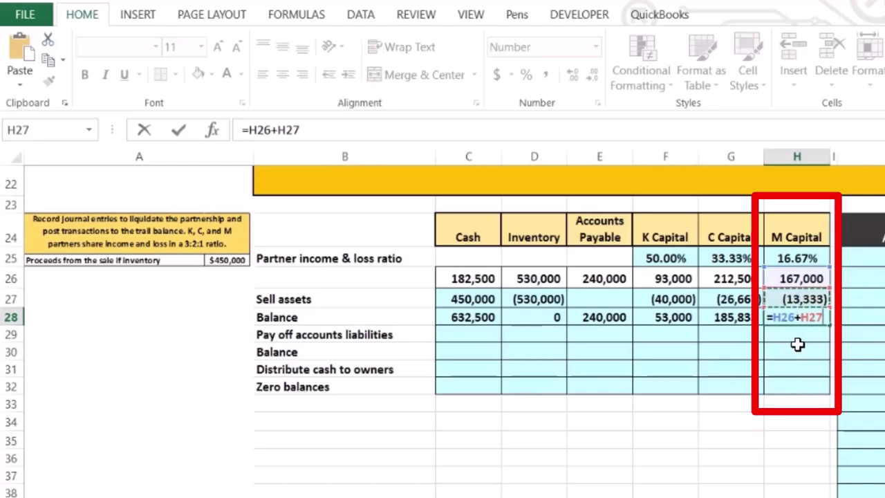
key(Return)
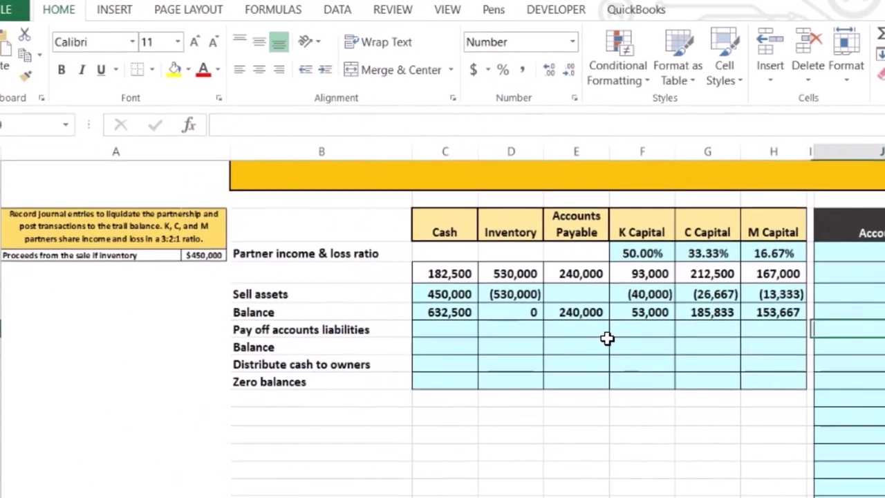
Copy the Cash account name from the trial balance and paste it as values into J25, the first journal entry line
scroll(630, 343, right, 2)
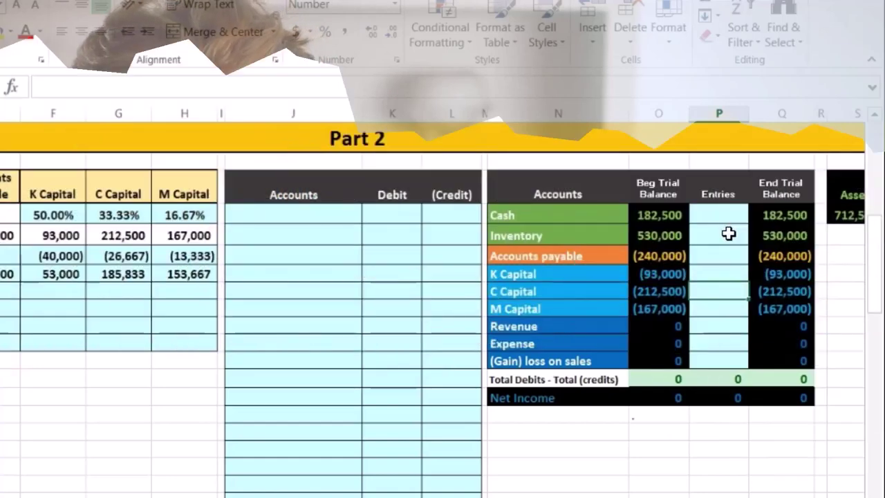
click(539, 236)
click(534, 216)
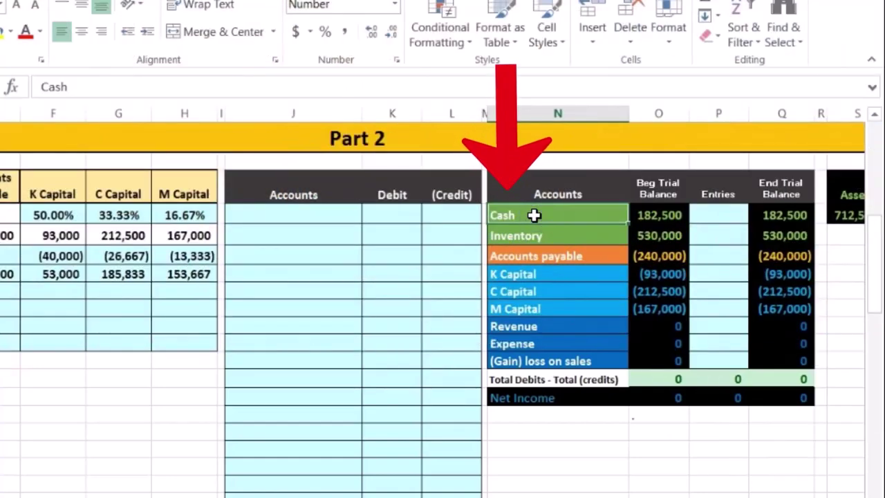
drag(534, 216, 631, 208)
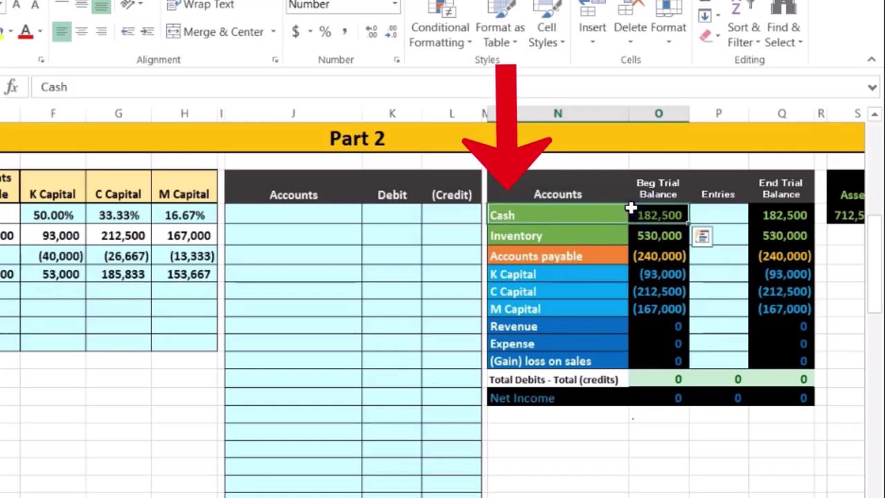
click(631, 209)
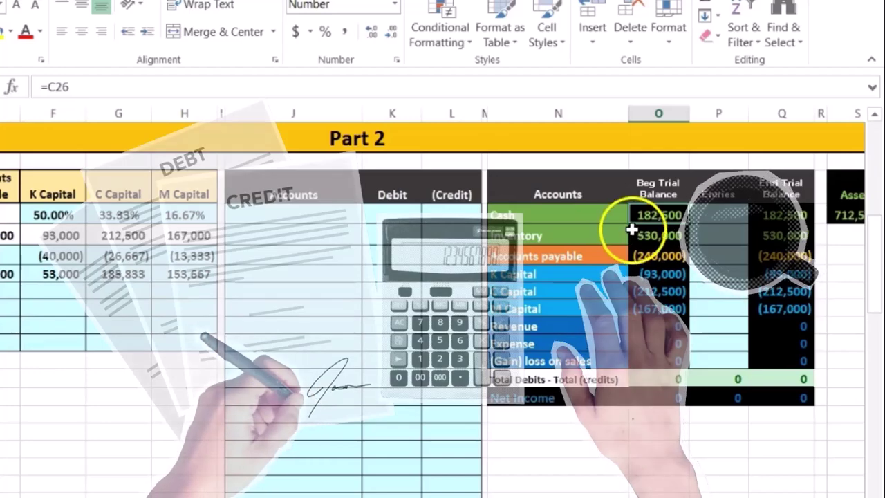
click(557, 214)
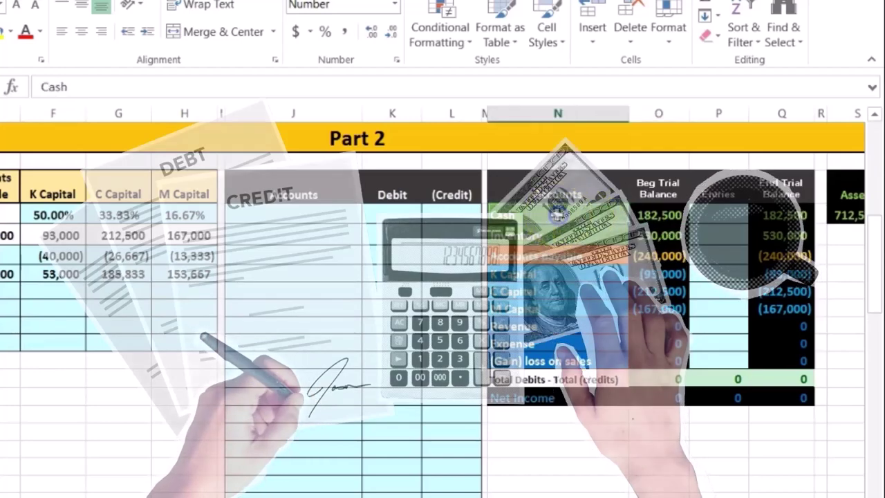
right_click(557, 214)
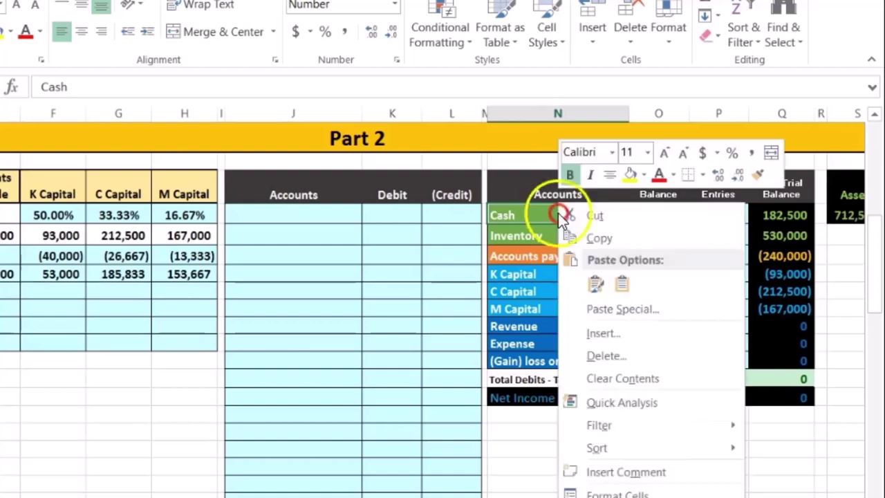
click(584, 231)
click(311, 215)
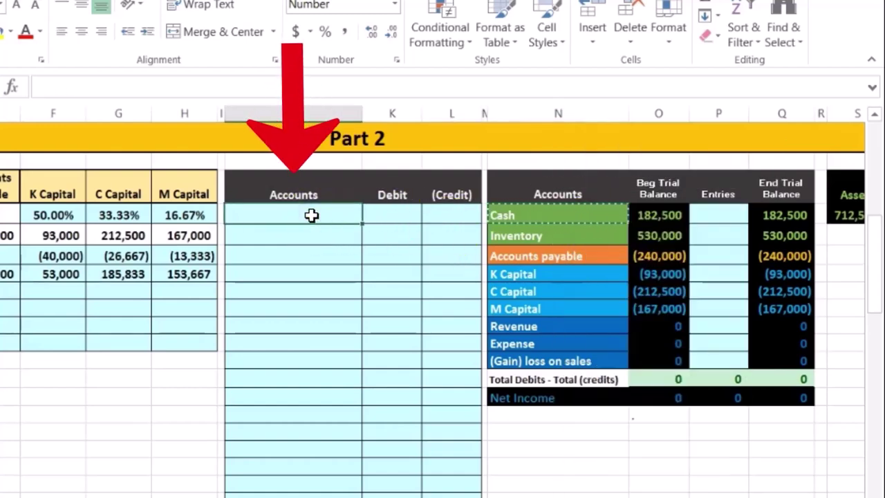
right_click(311, 215)
click(375, 287)
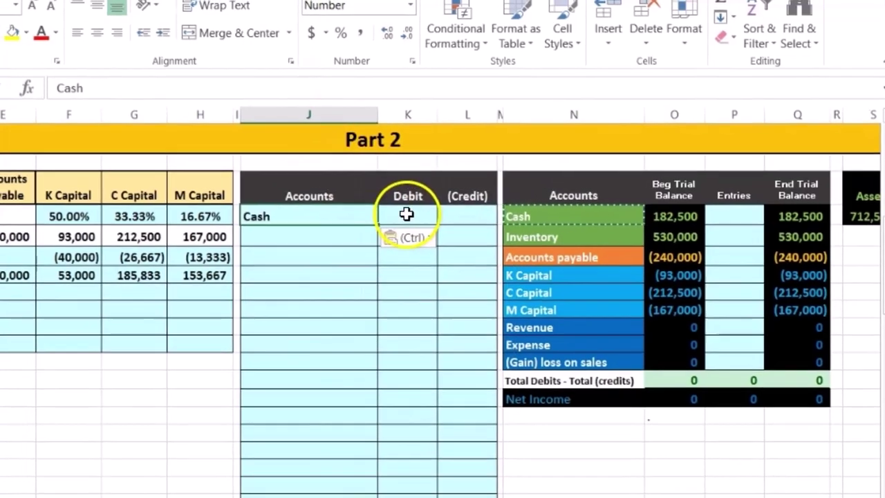
Enter a debit of 450000 for Cash in K25 of the journal entry
click(392, 215)
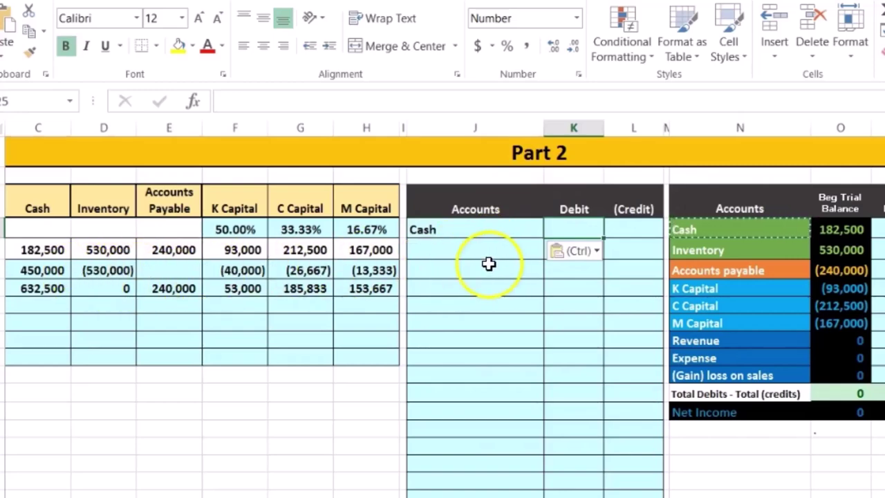
text(450000)
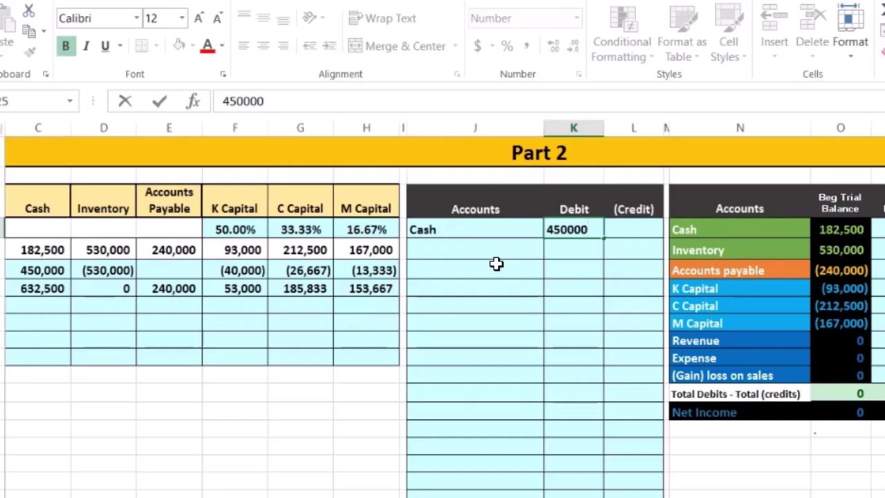
key(Return)
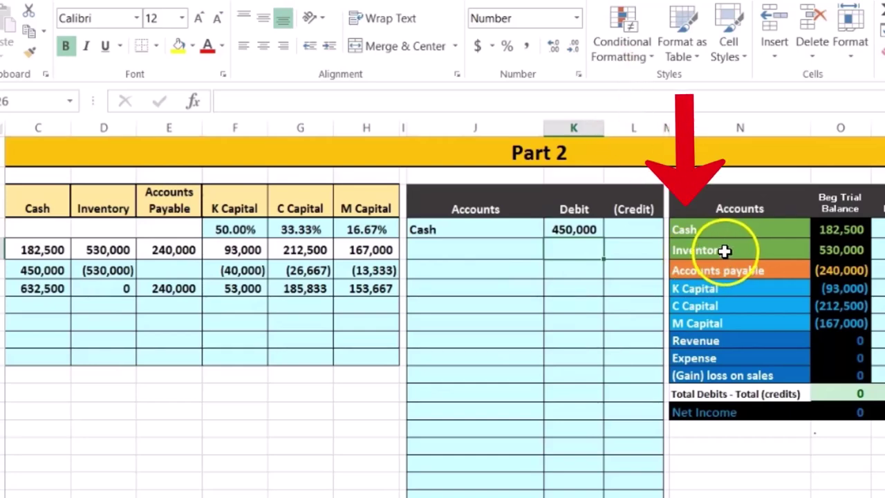
Copy the Inventory account name from the trial balance and paste it as values into J26, below Cash
click(799, 251)
drag(800, 252, 882, 250)
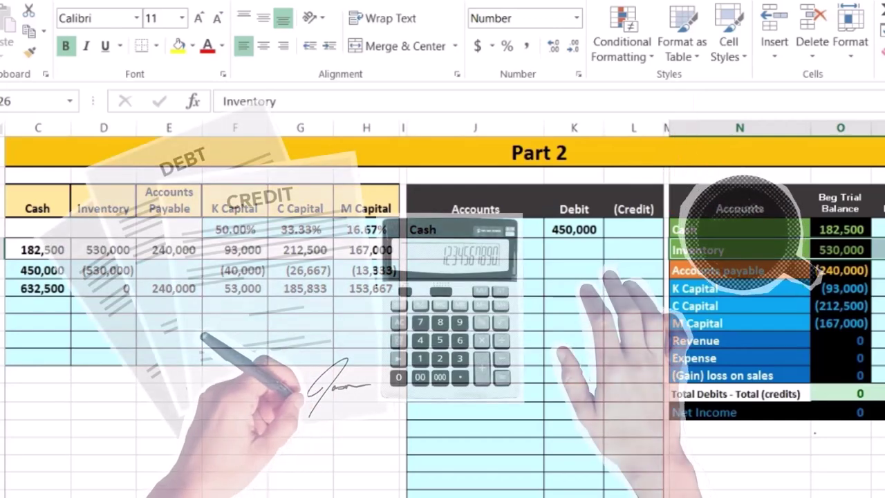
key(Right)
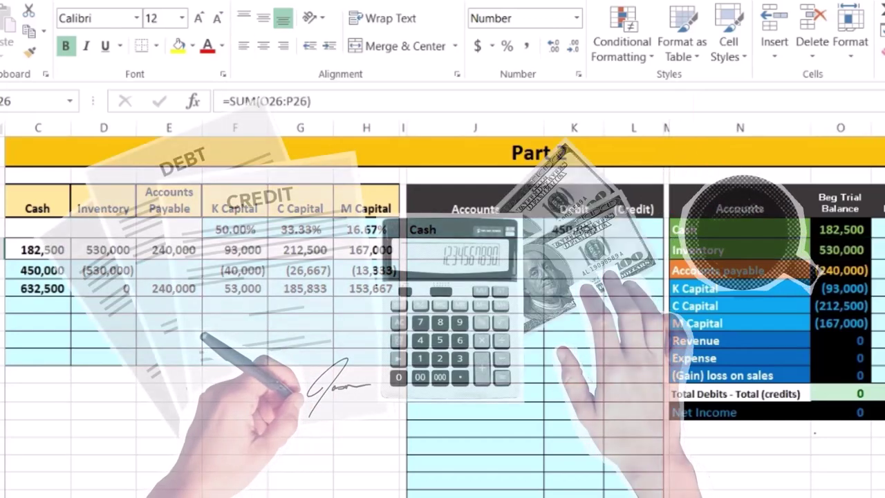
click(759, 251)
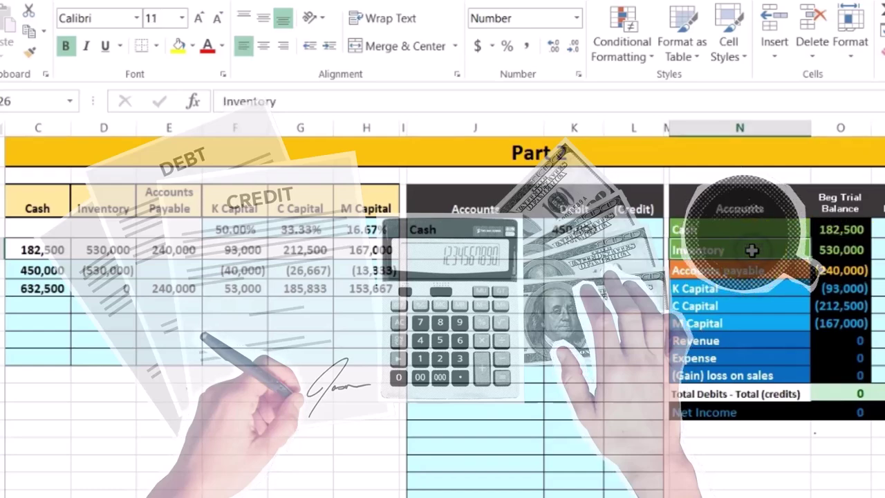
right_click(757, 253)
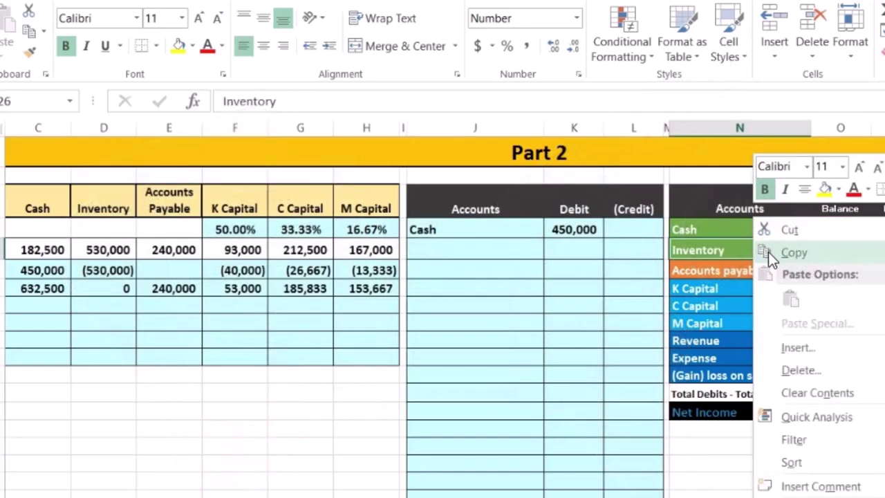
click(768, 252)
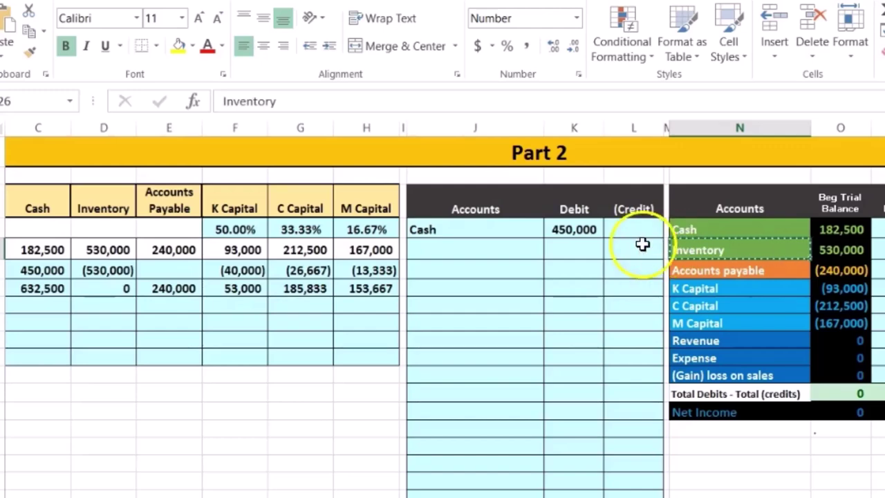
click(472, 251)
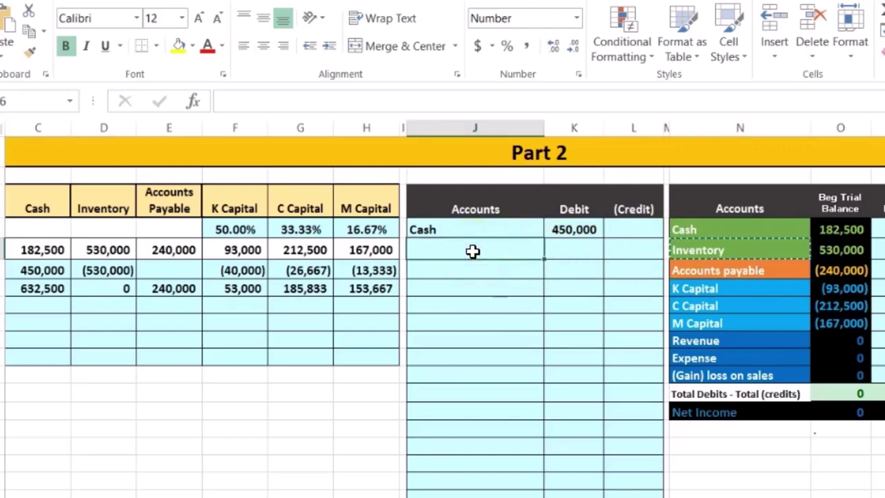
right_click(472, 251)
click(537, 300)
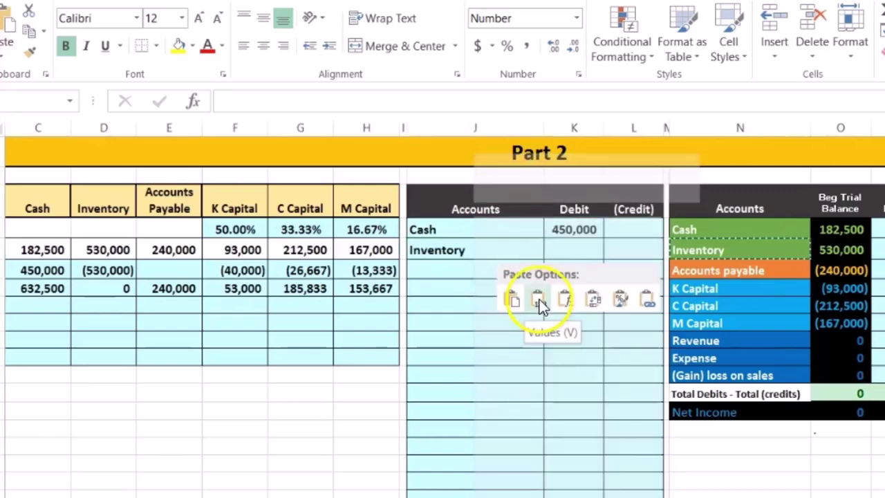
Enter the Inventory credit as a negative amount in L26 of the journal entry
click(635, 249)
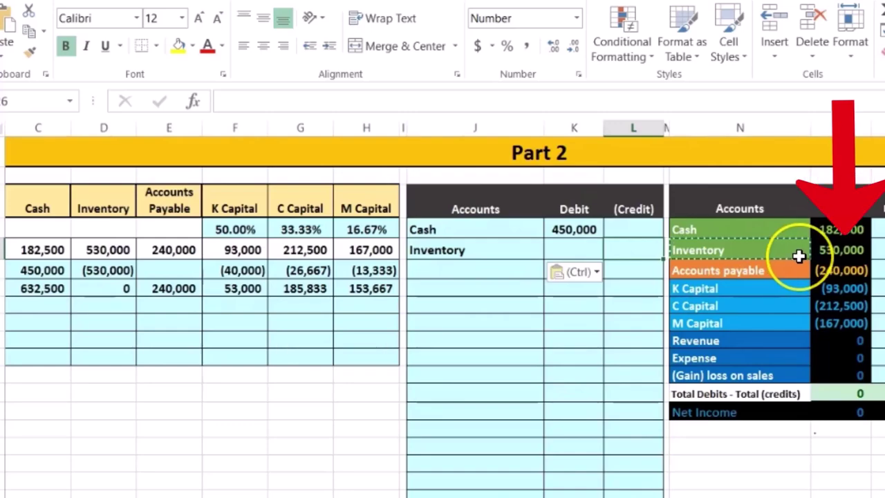
text(-5)
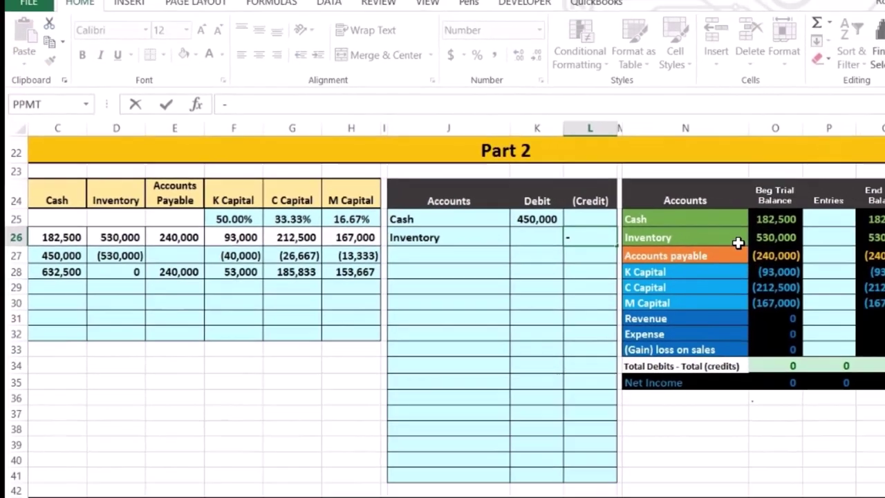